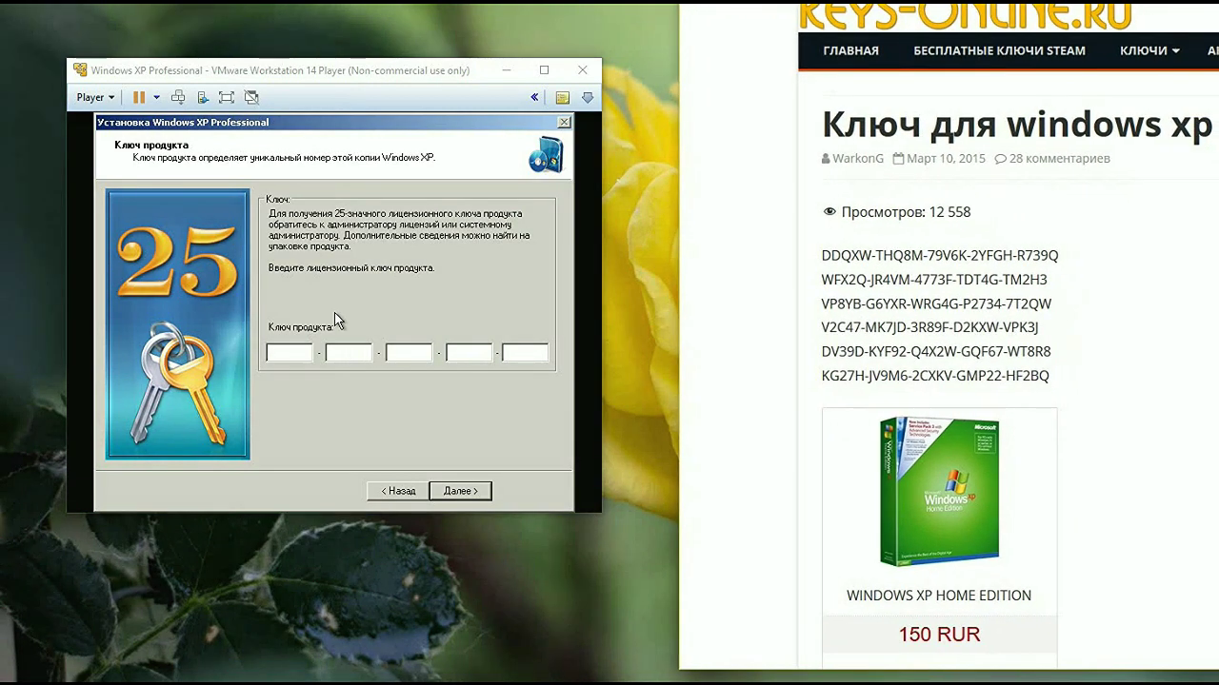
# - Enter the 25-character Windows XP product key across the five key fields, correcting typos
pyautogui.click(335, 320)
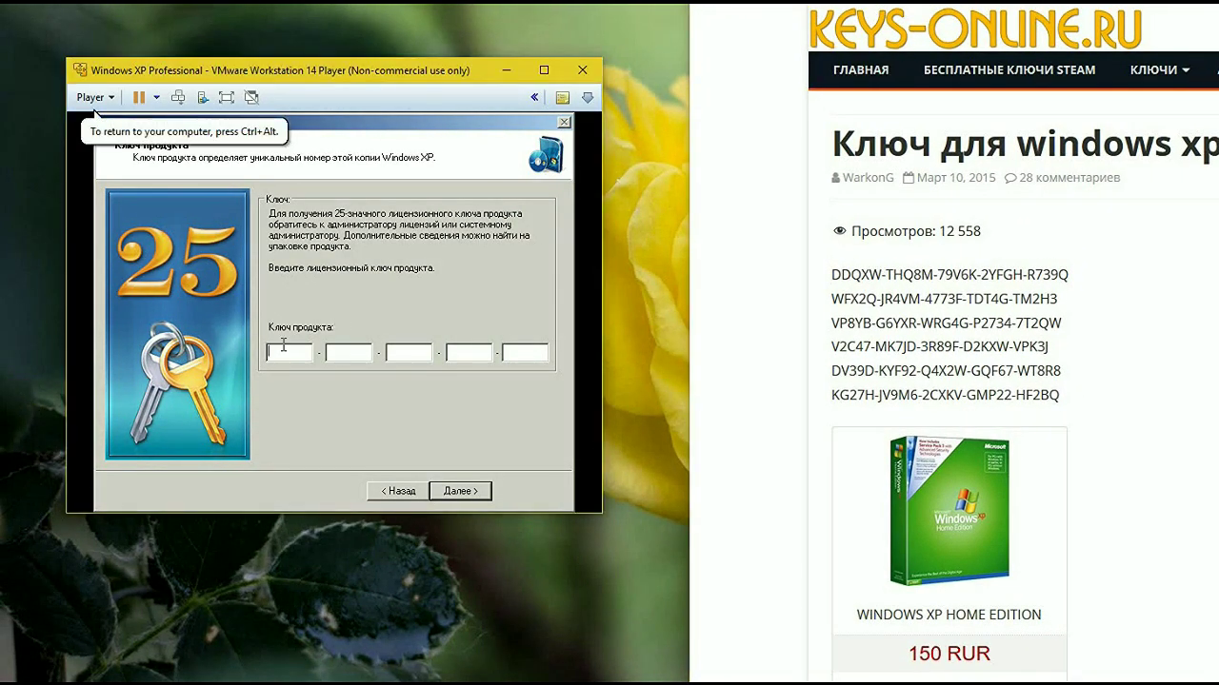
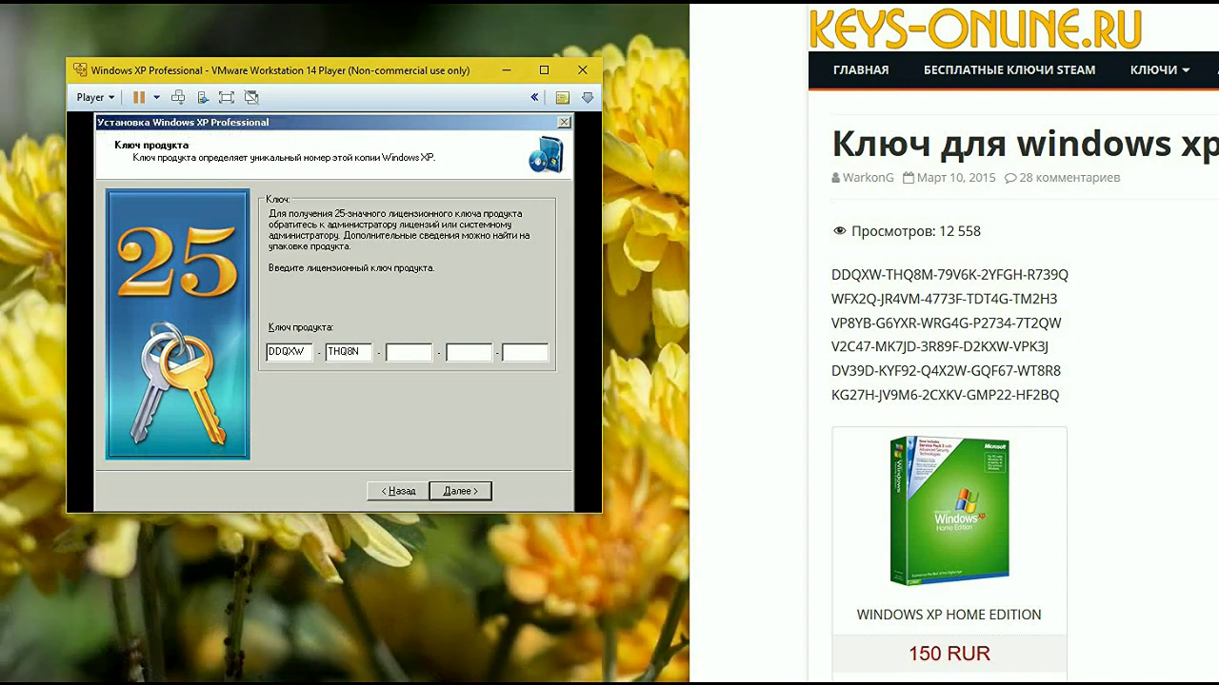
# - Continue past the product key page and reposition the VM window while setup completes
pyautogui.click(446, 491)
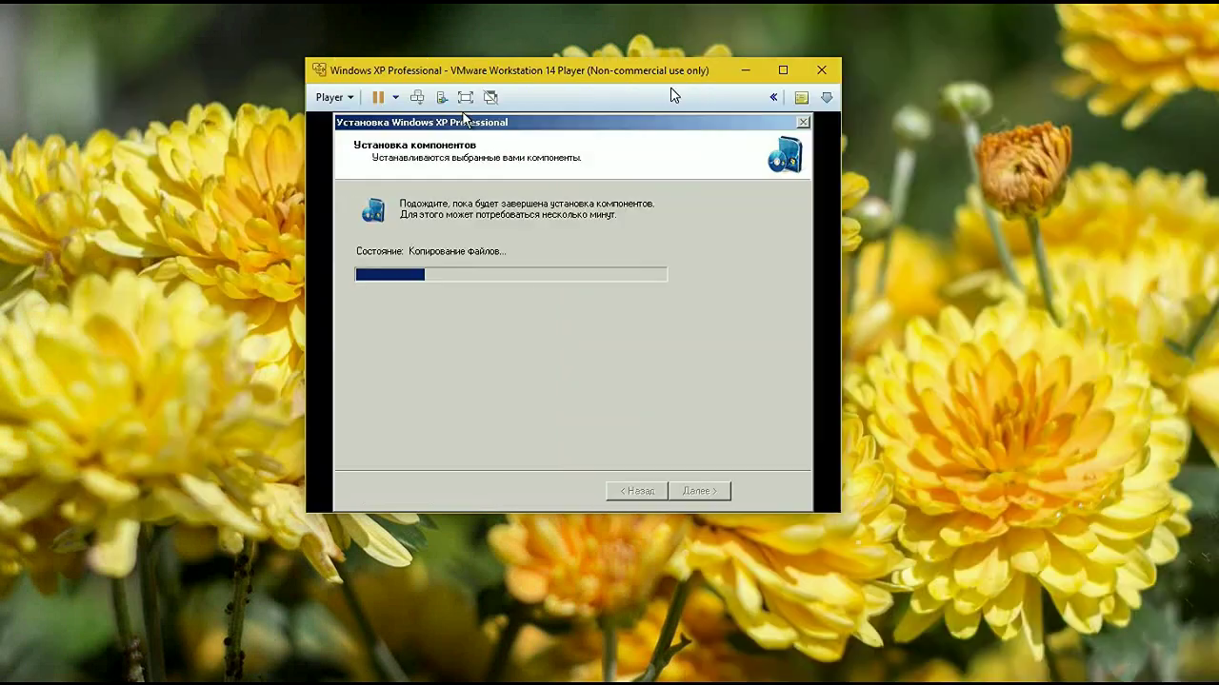
pyautogui.moveTo(633, 67); pyautogui.dragTo(650, 119)
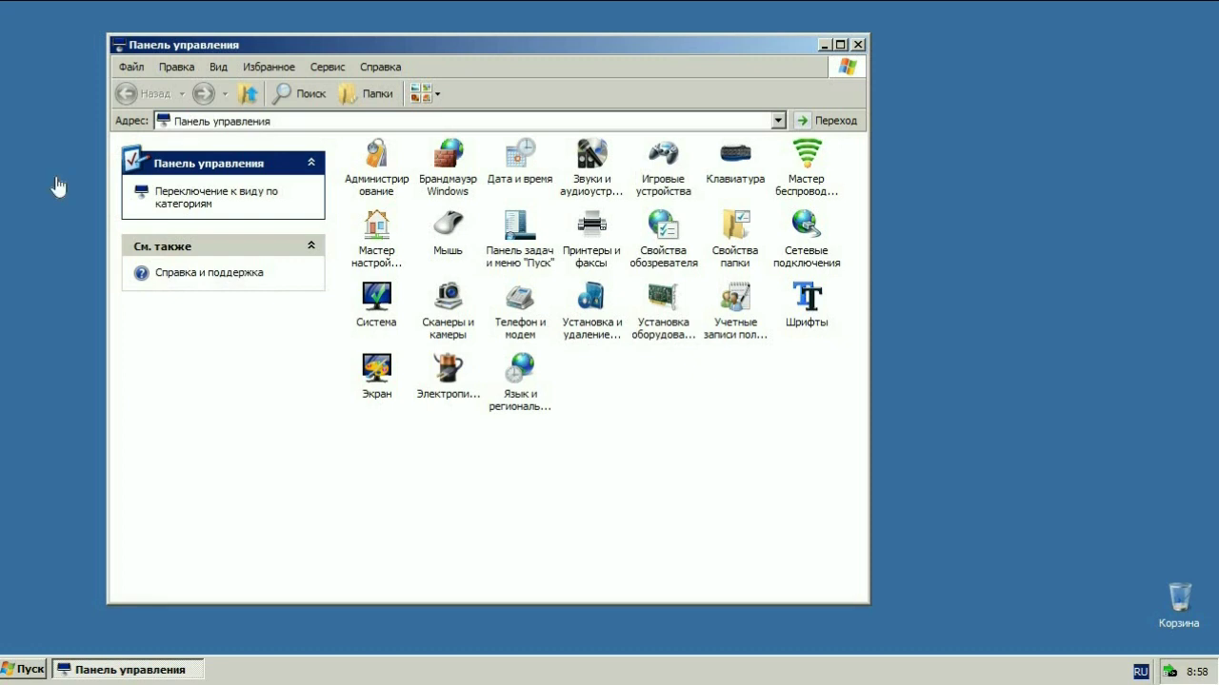
pyautogui.doubleClick(377, 300)
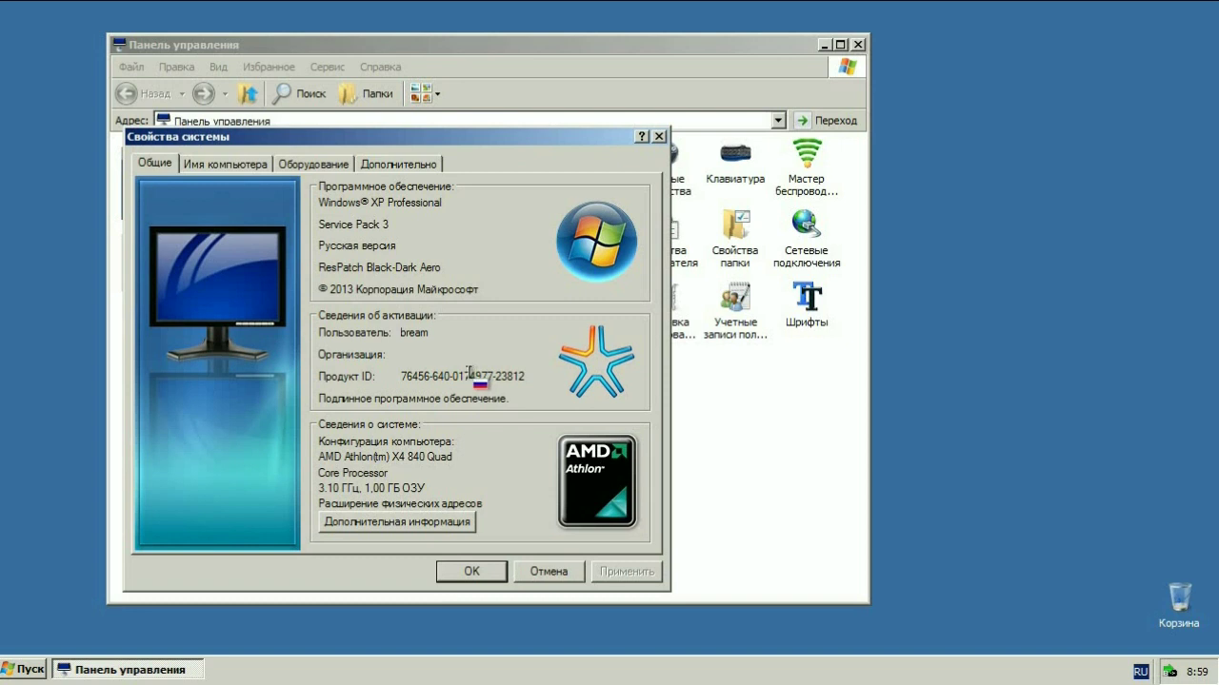
pyautogui.hotkey('alt', 'shift')
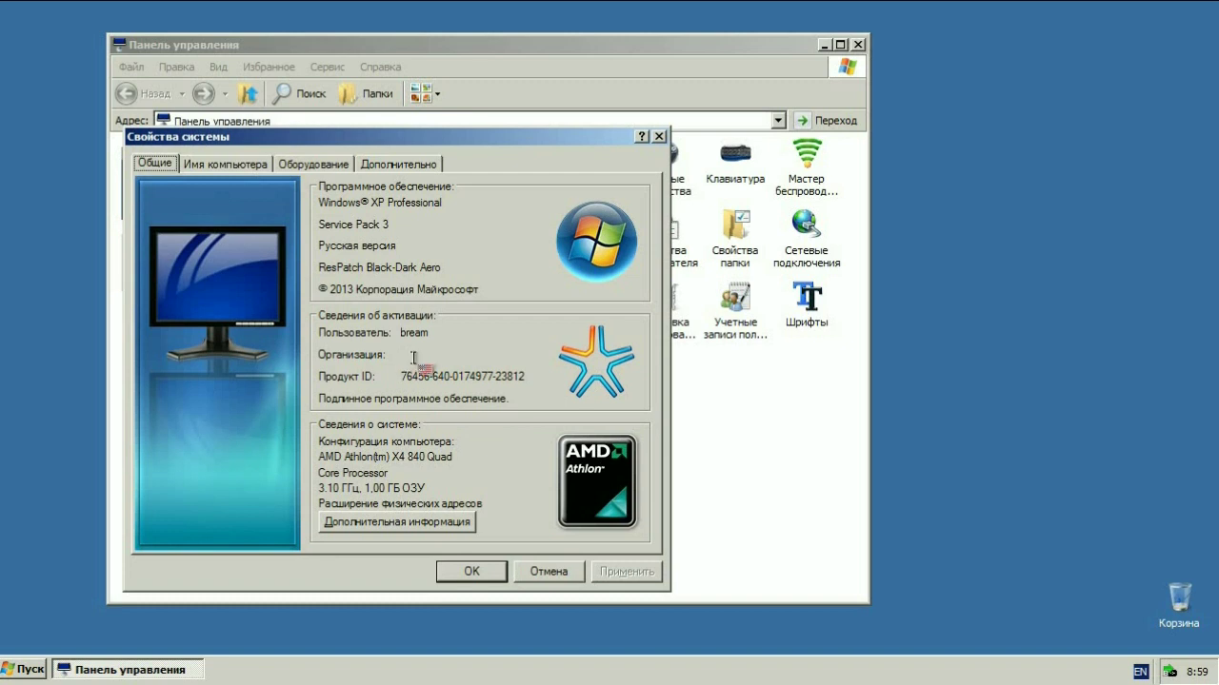
pyautogui.press('Escape')
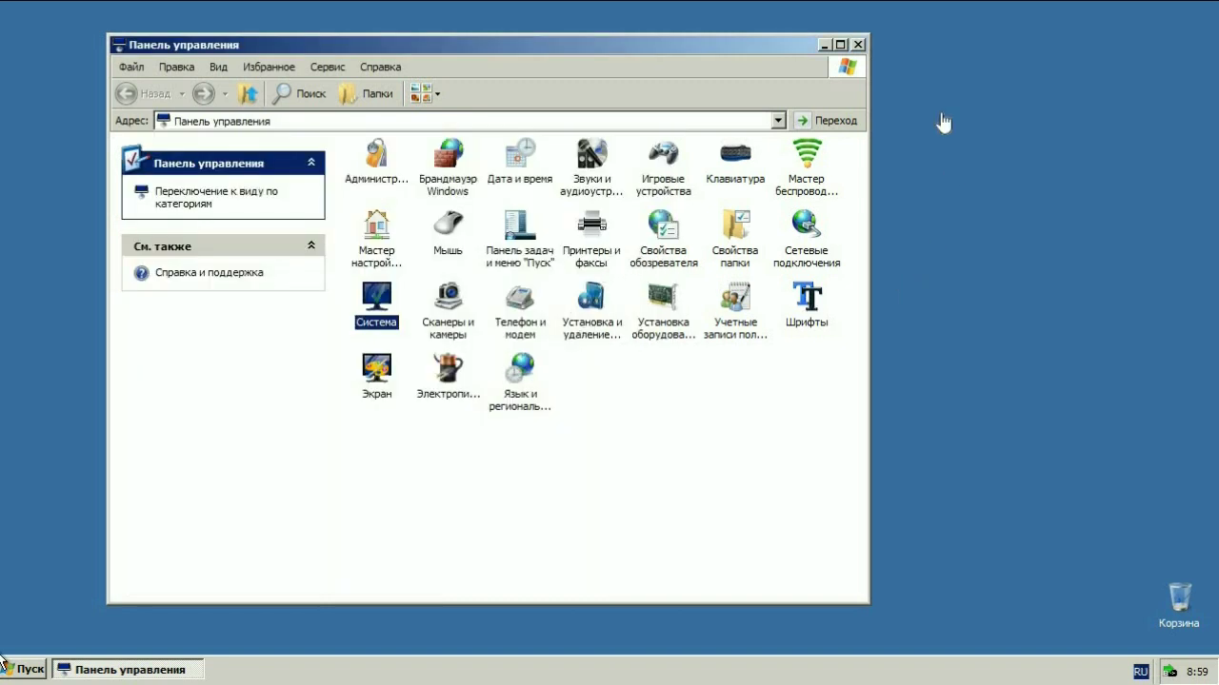
# - Minimize Control Panel, preview the AeroBlack and AeroBlue wallpapers, and apply the Windows 7 wallpaper
pyautogui.click(824, 45)
pyautogui.rightClick(468, 92)
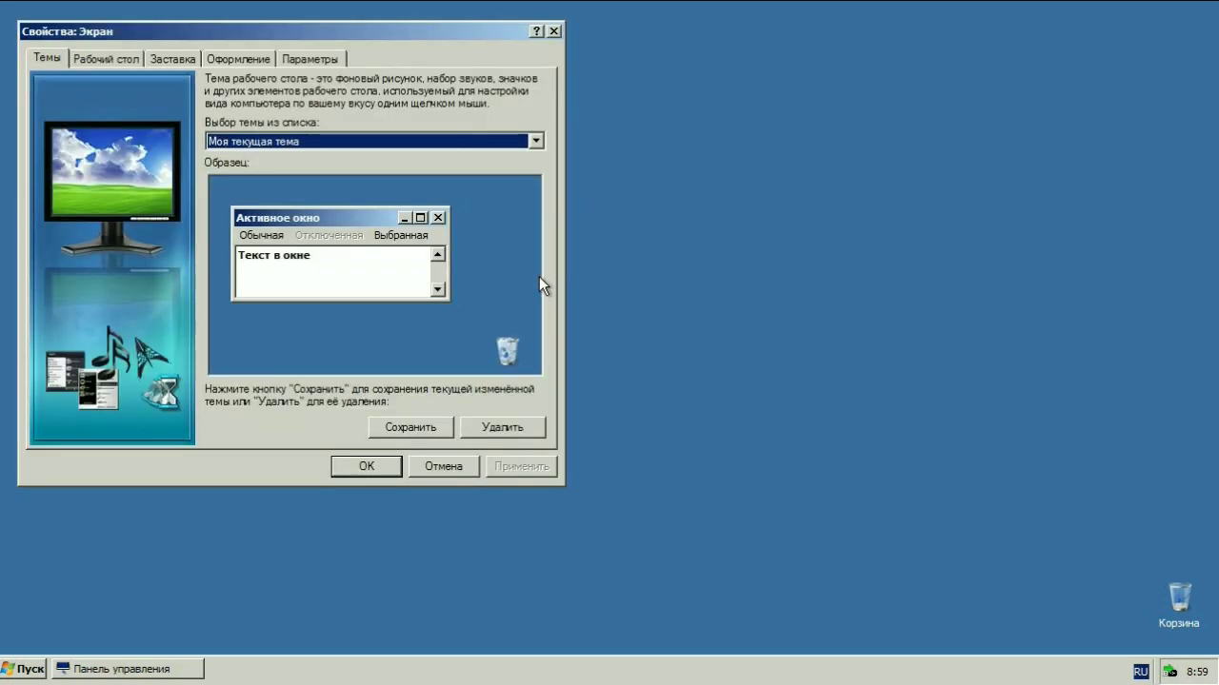
pyautogui.click(103, 57)
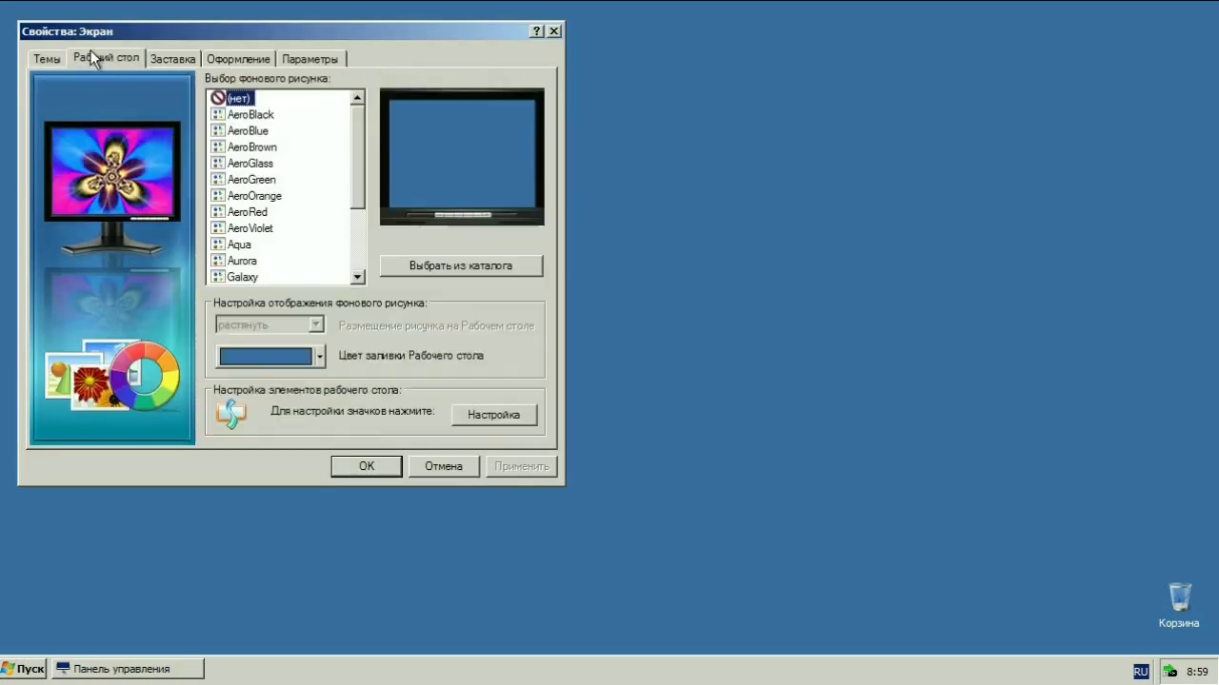
pyautogui.click(266, 115)
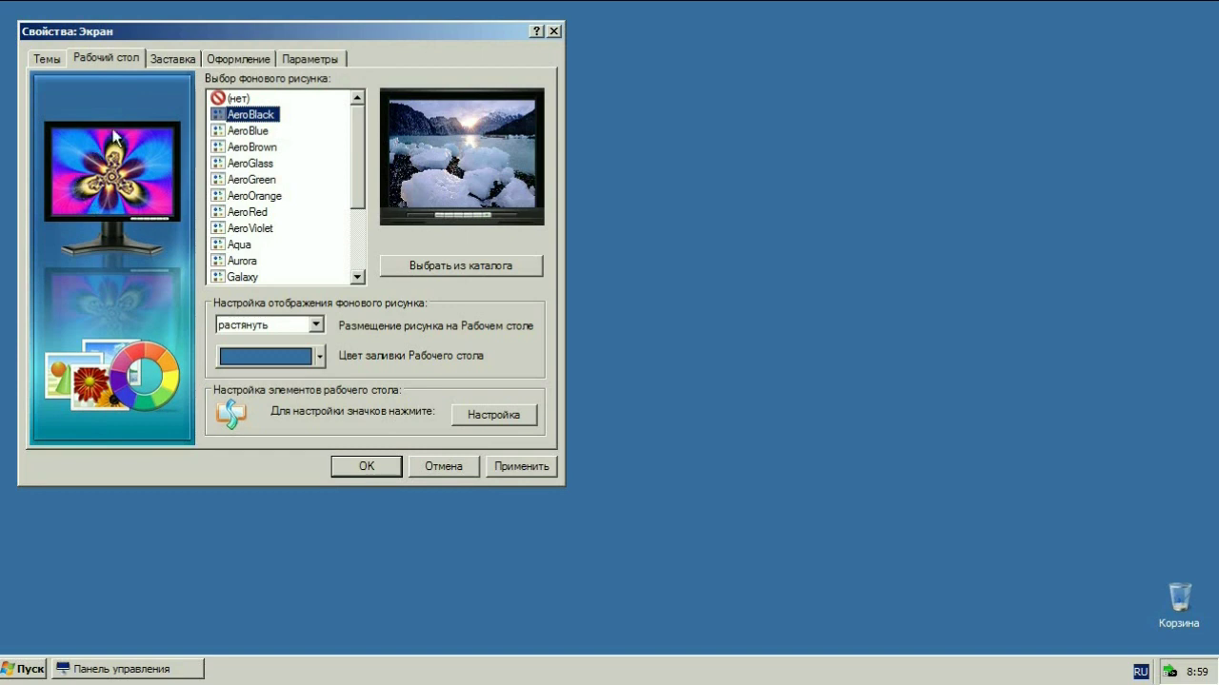
pyautogui.click(241, 132)
pyautogui.click(542, 467)
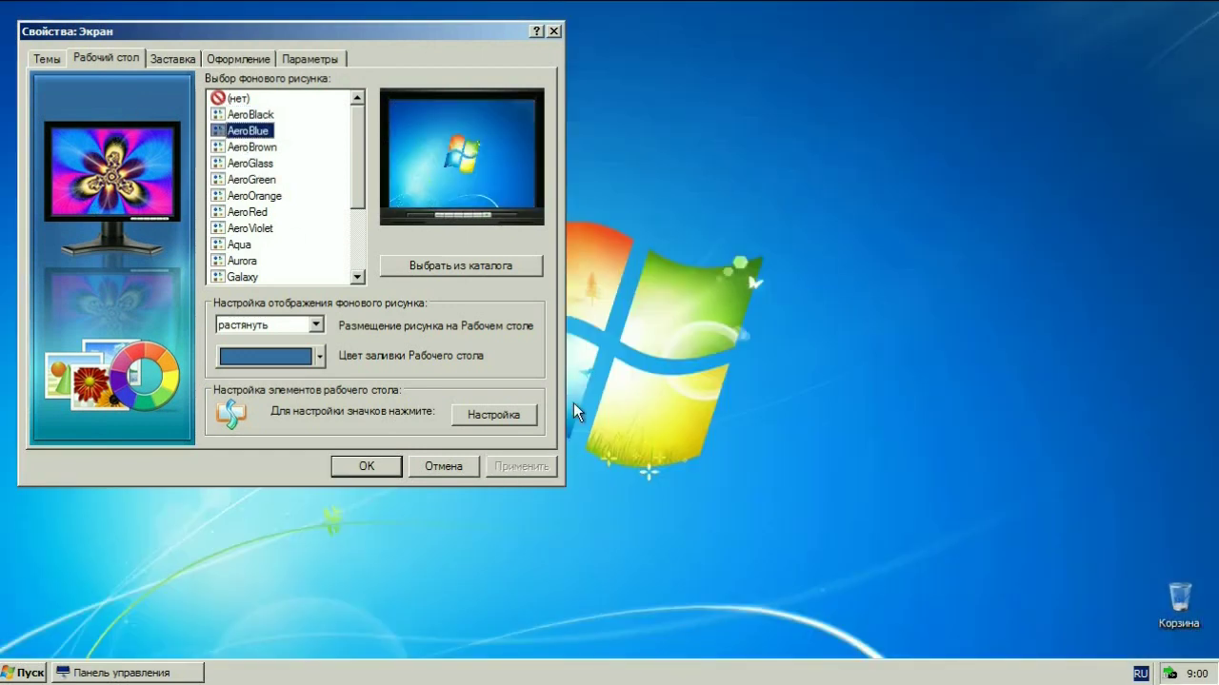
# - Preview the AeroBrown, AeroGreen, Vista and Win8 wallpapers, then apply Win10
pyautogui.click(250, 149)
pyautogui.click(240, 180)
pyautogui.scroll(-3, 244, 221)
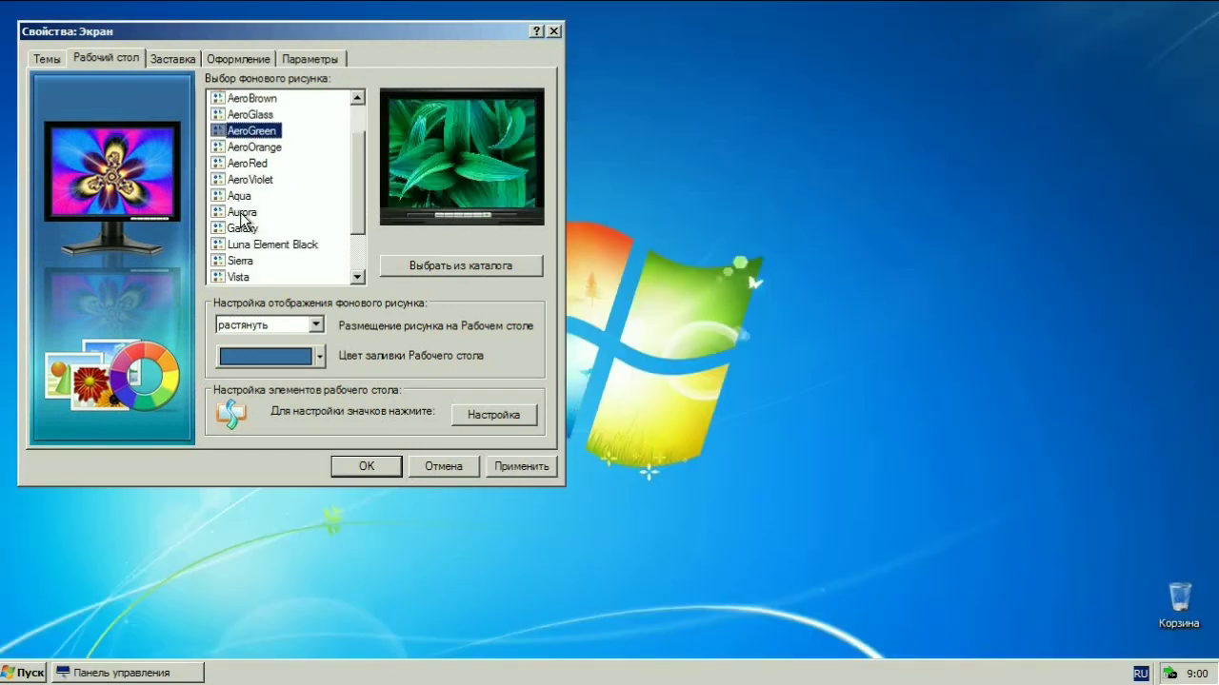
pyautogui.click(240, 212)
pyautogui.click(243, 243)
pyautogui.click(249, 228)
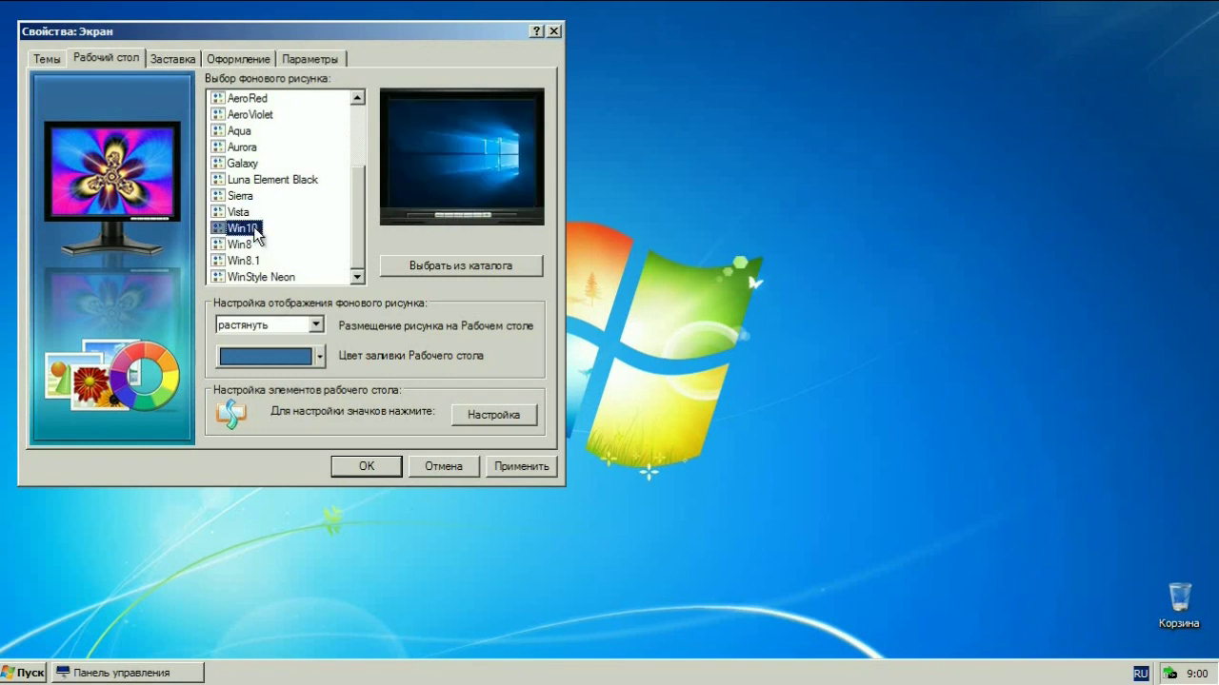
pyautogui.click(509, 468)
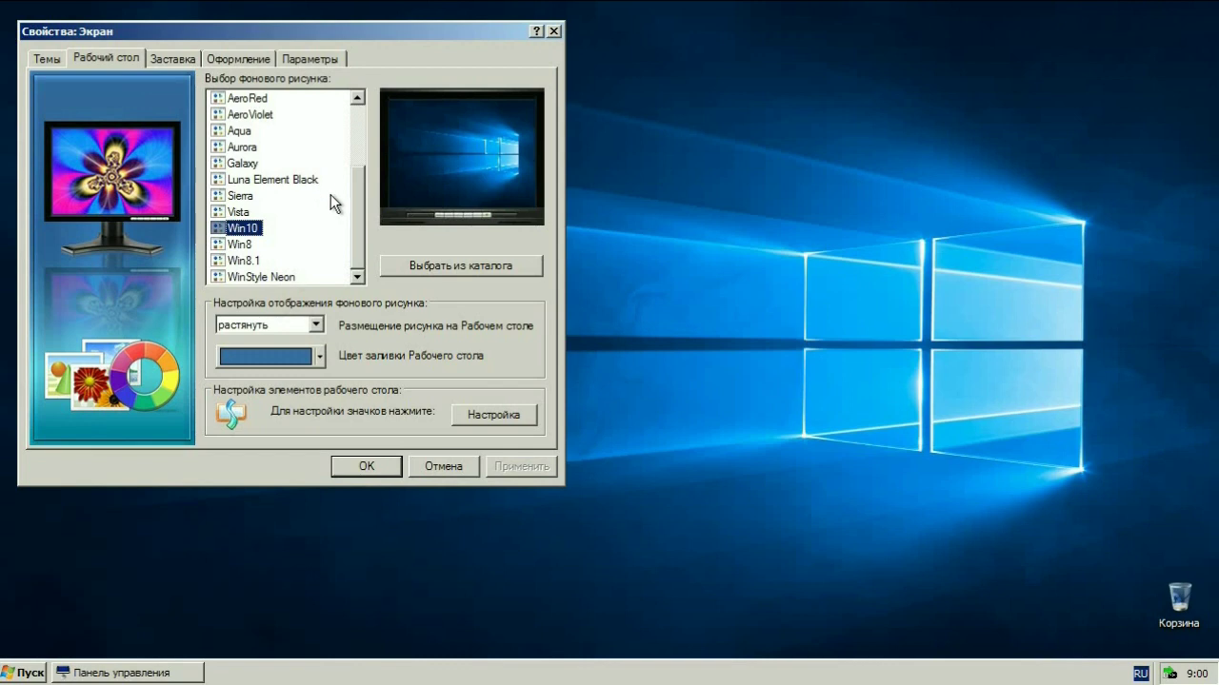
# - Apply the WinStyle Neon meadow wallpaper, confirm, and restore the Control Panel window
pyautogui.click(277, 276)
pyautogui.click(519, 468)
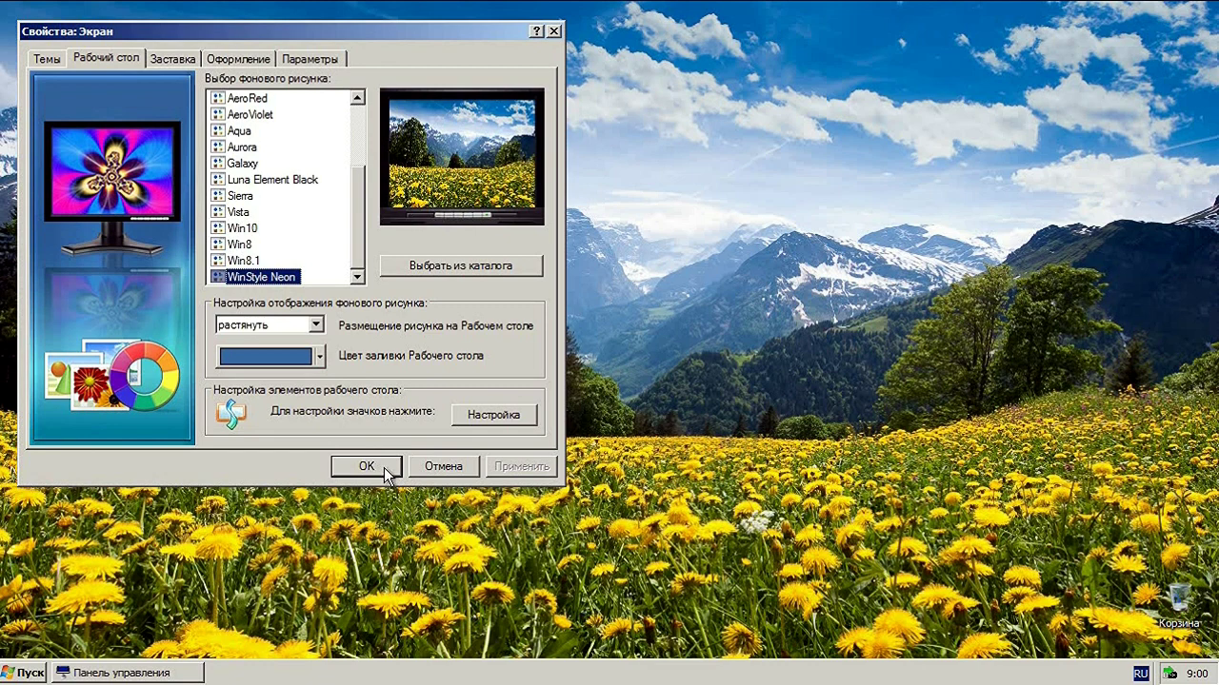
pyautogui.click(384, 467)
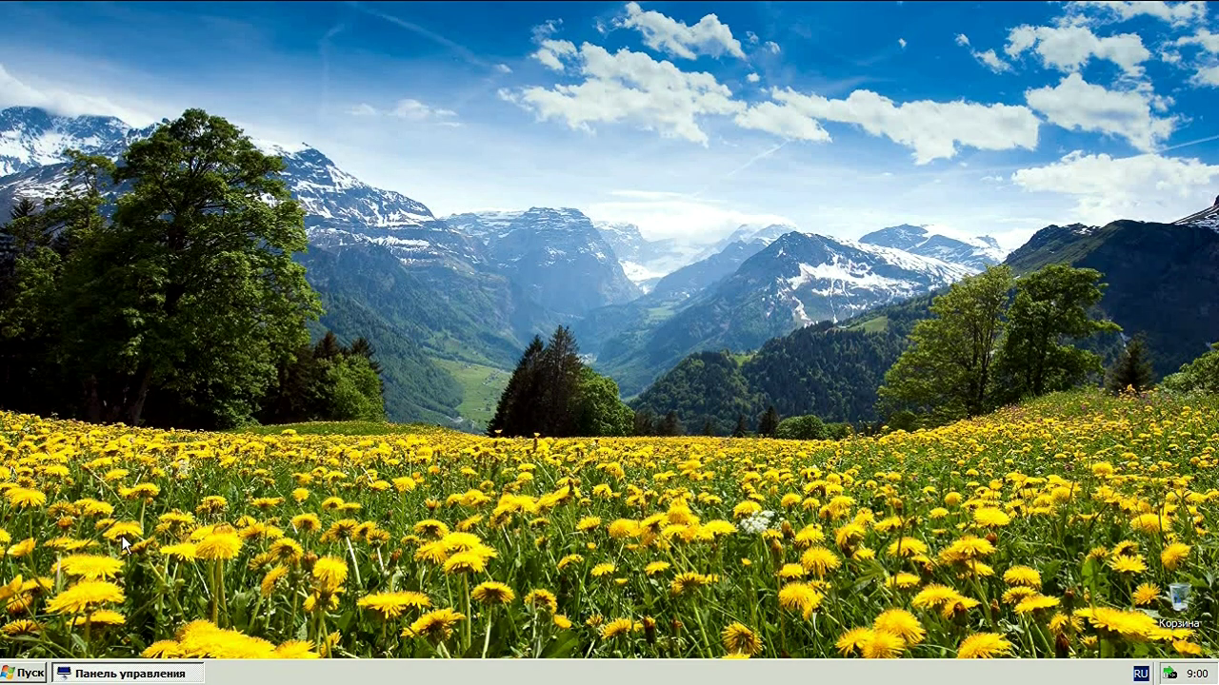
pyautogui.click(34, 673)
pyautogui.click(957, 511)
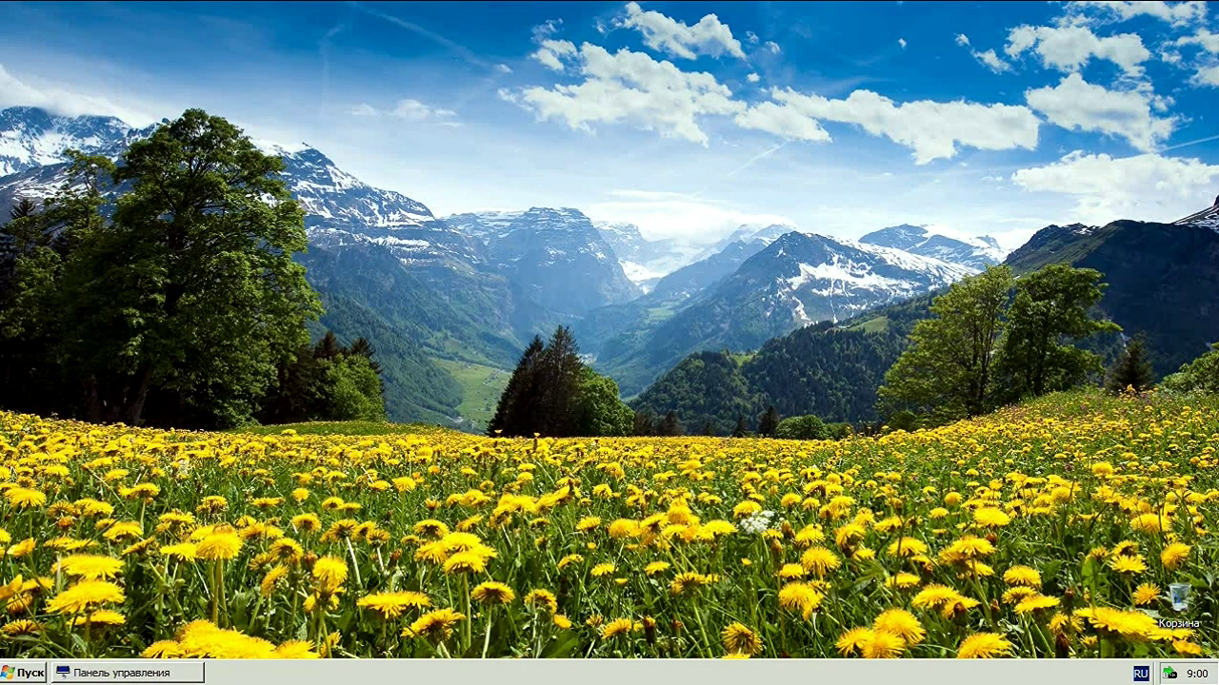
pyautogui.click(127, 674)
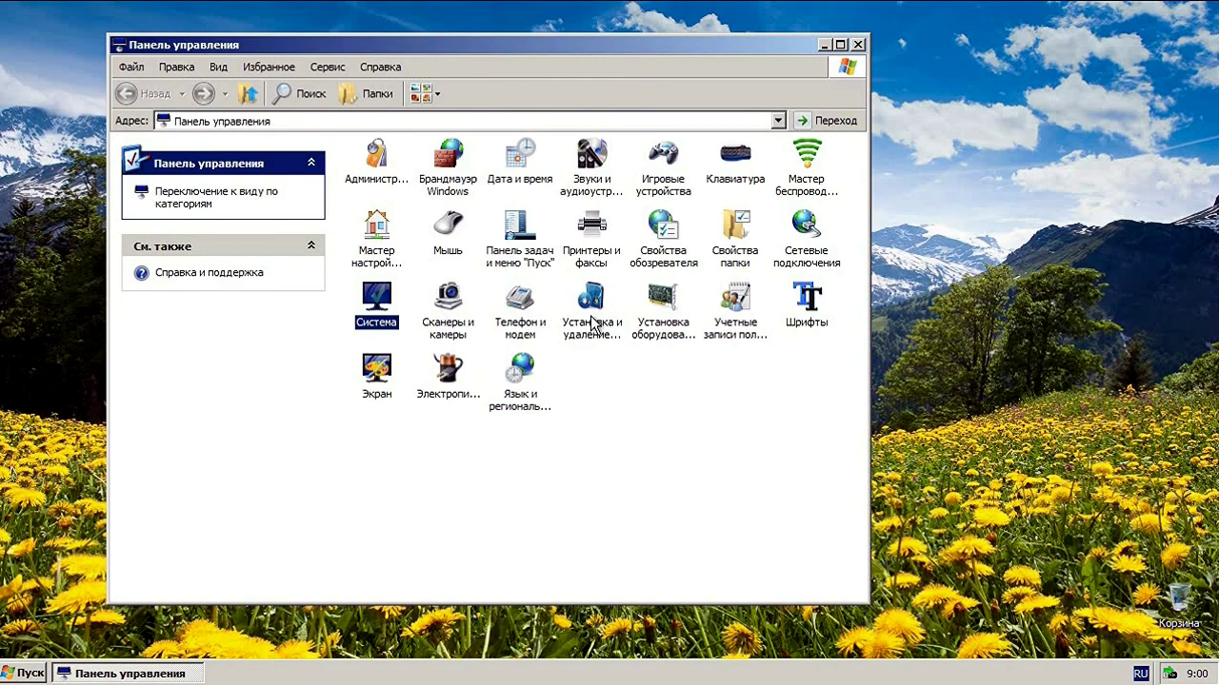
# - Open Установка и удаление программ, tick Показать обновления, and scroll to the end of the list
pyautogui.doubleClick(592, 317)
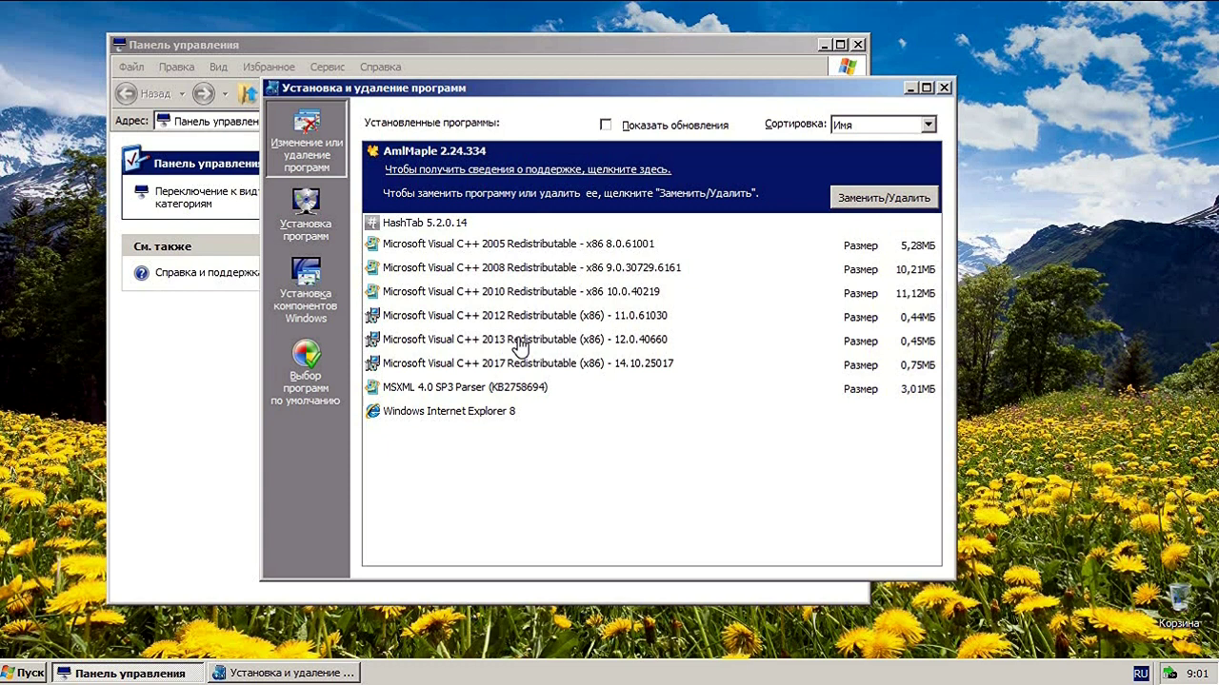
pyautogui.click(606, 126)
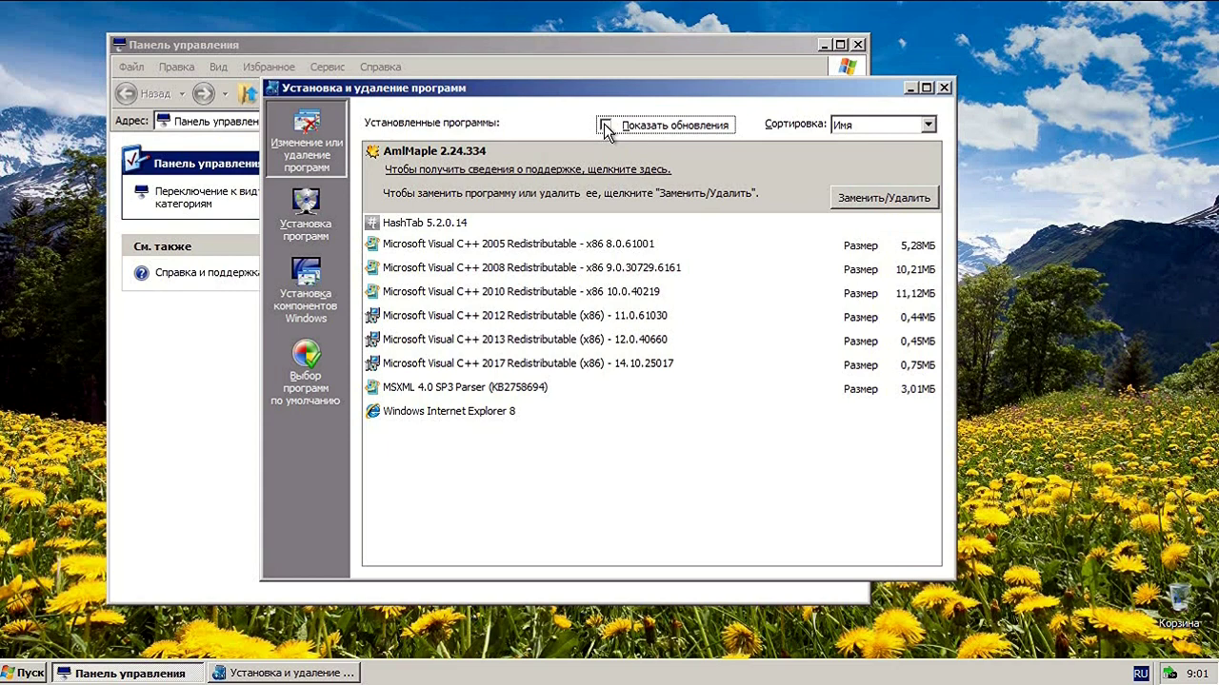
pyautogui.click(605, 125)
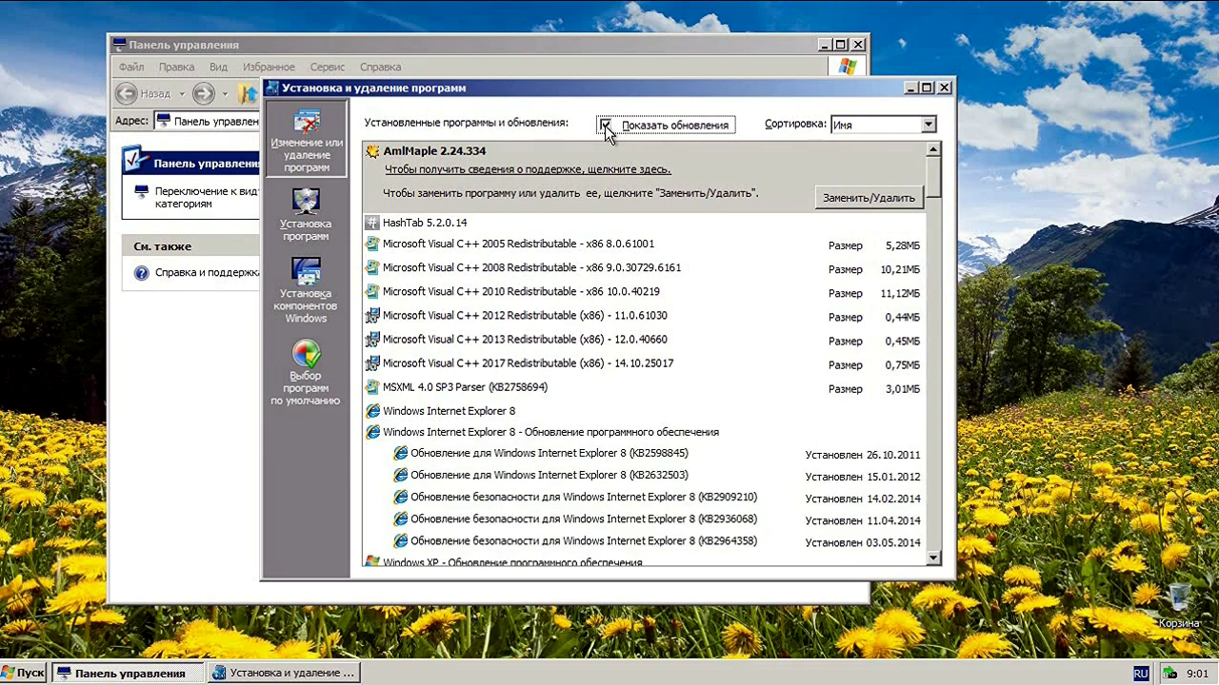
pyautogui.click(605, 126)
pyautogui.click(606, 125)
pyautogui.scroll(-3, 490, 338)
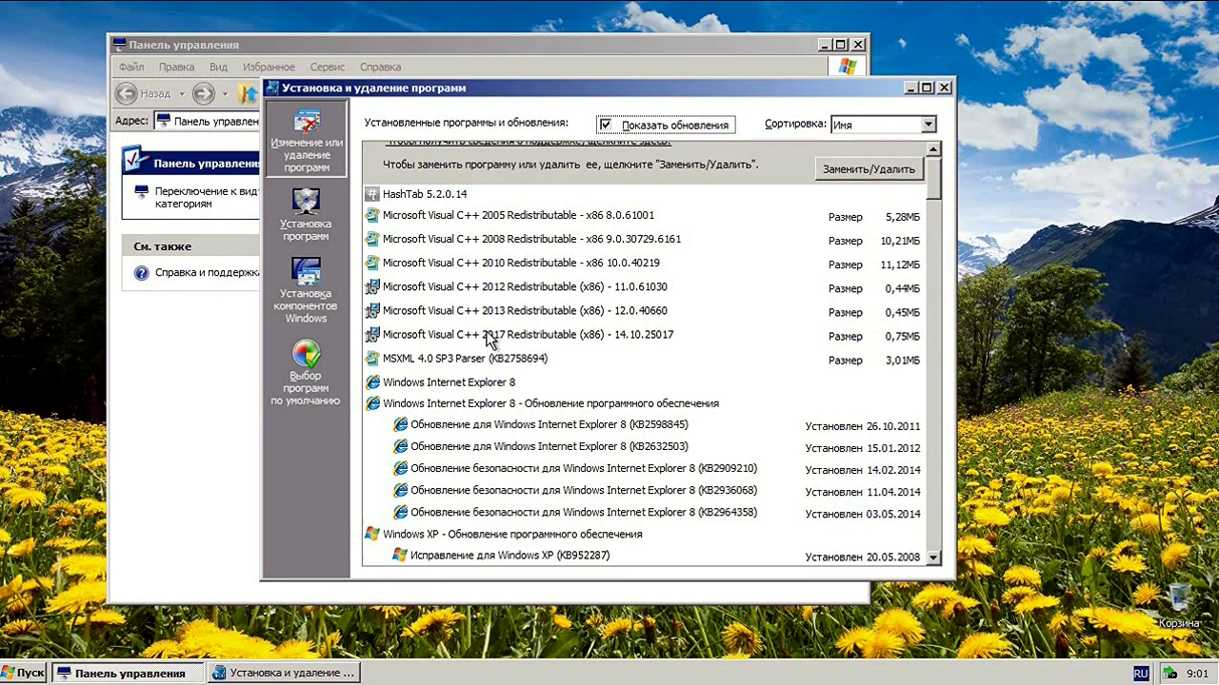
pyautogui.scroll(-4, 491, 337)
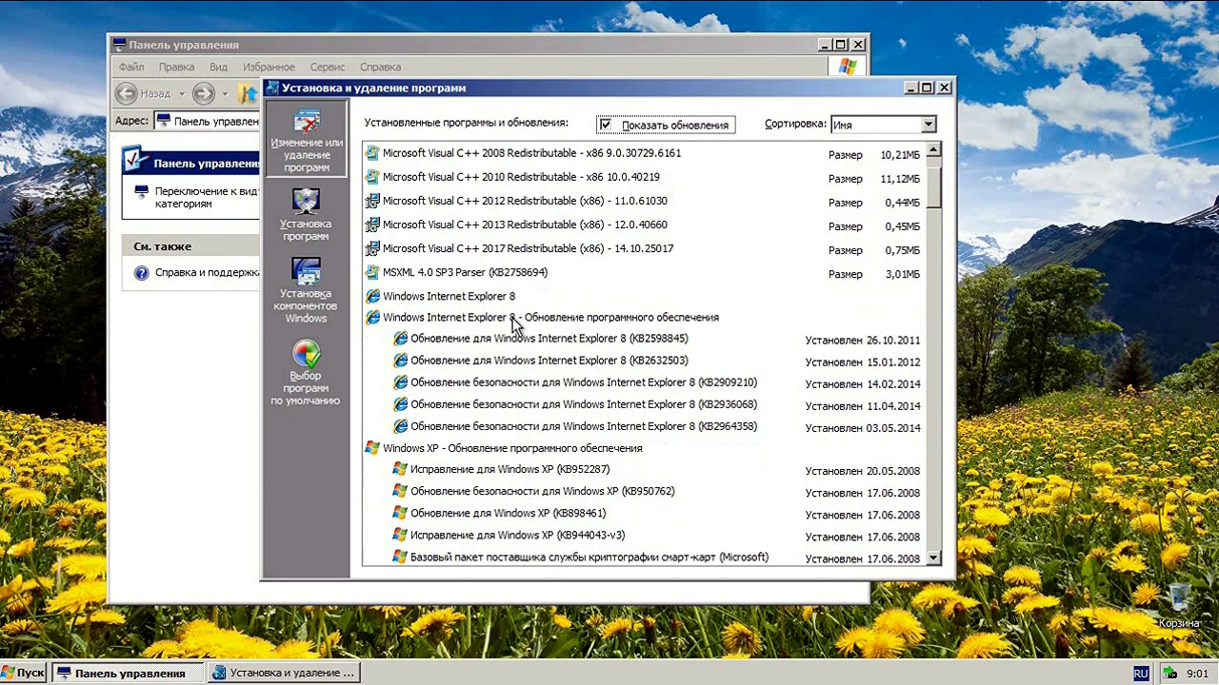
pyautogui.scroll(-9, 514, 326)
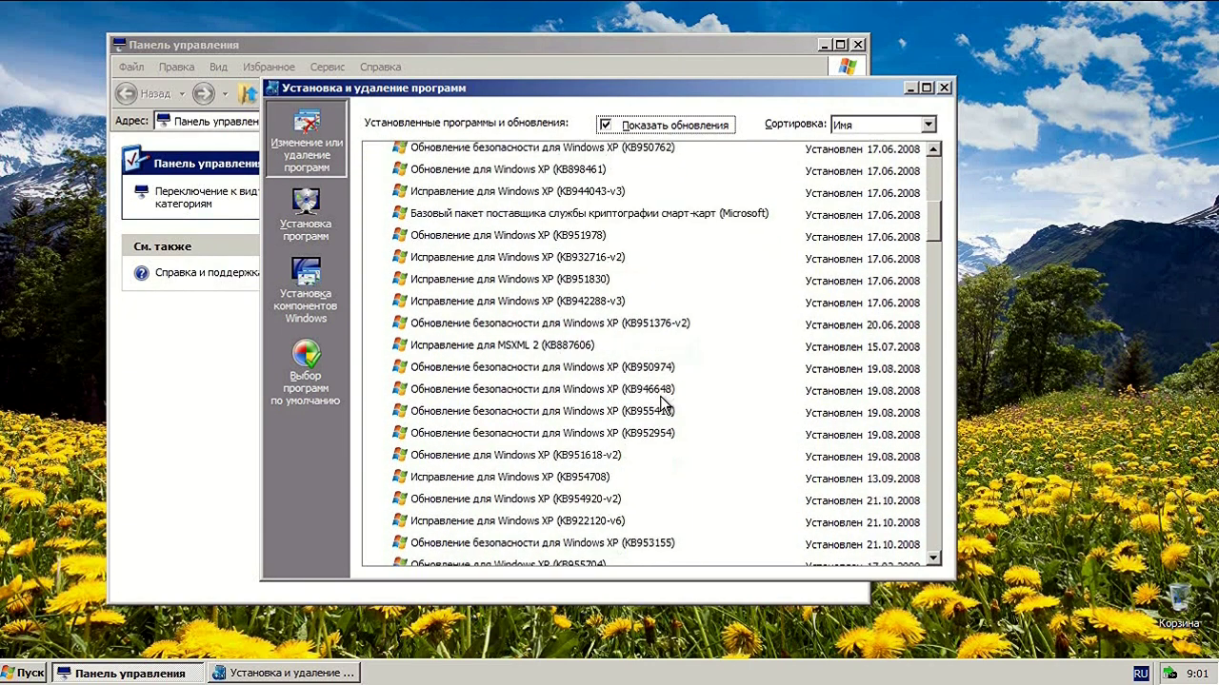
pyautogui.scroll(-10, 658, 396)
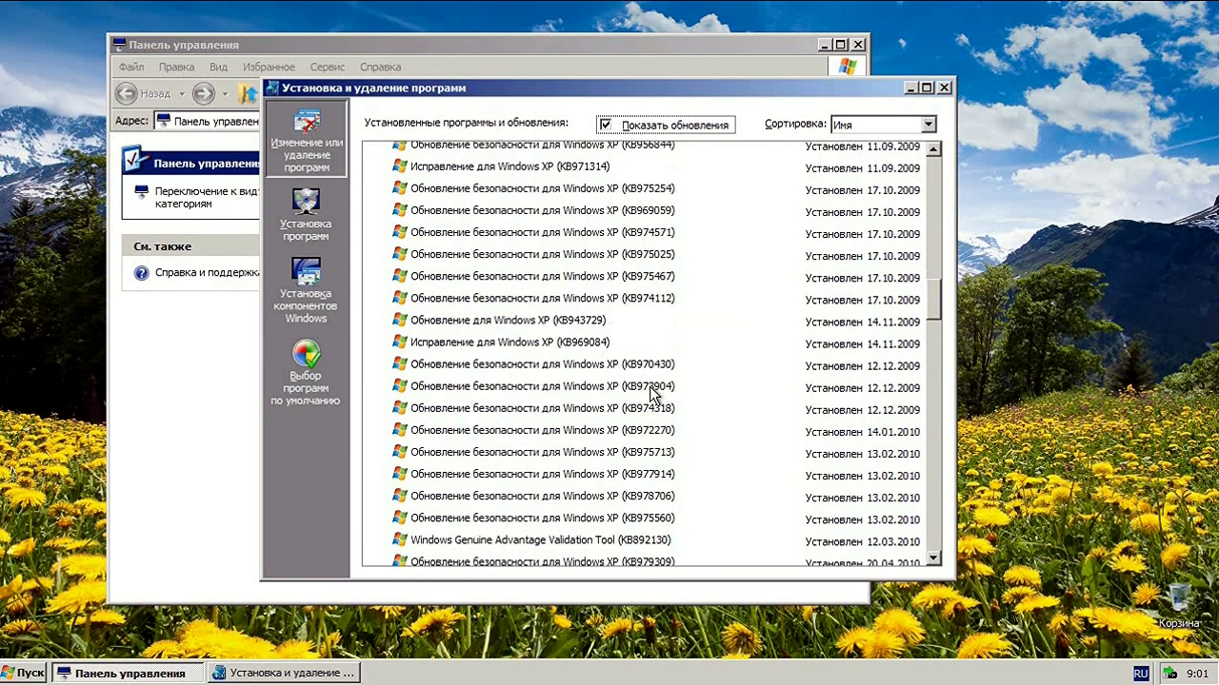
pyautogui.scroll(-15, 653, 397)
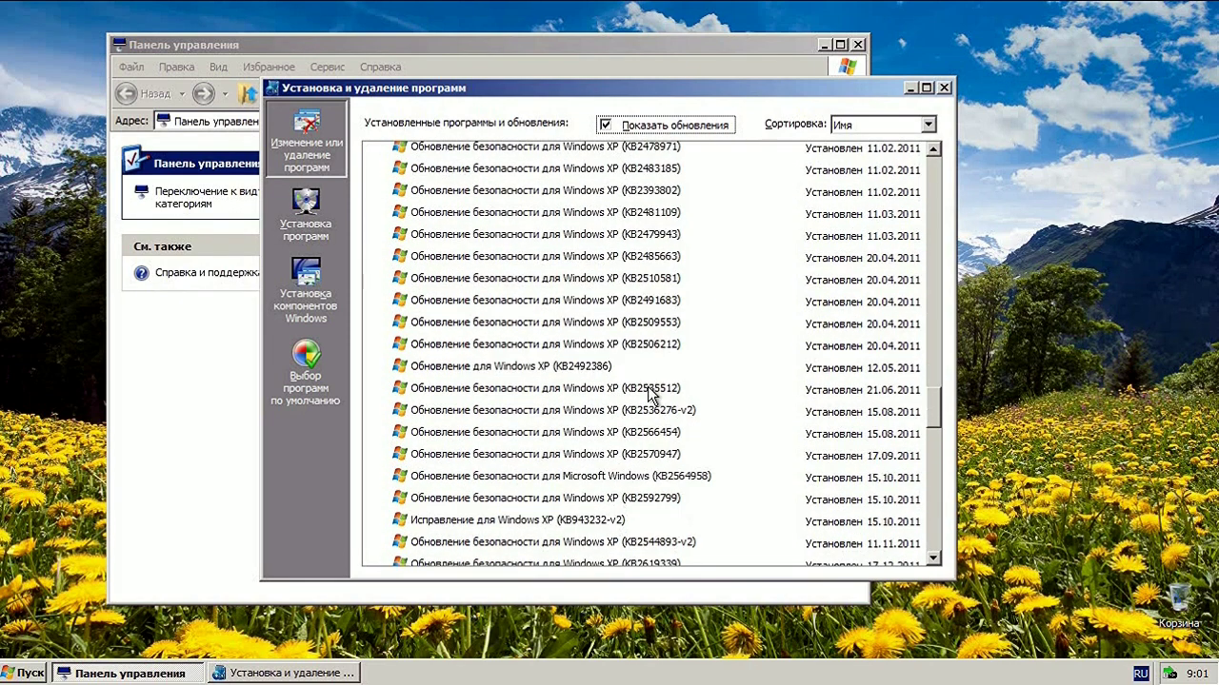
pyautogui.scroll(-16, 653, 396)
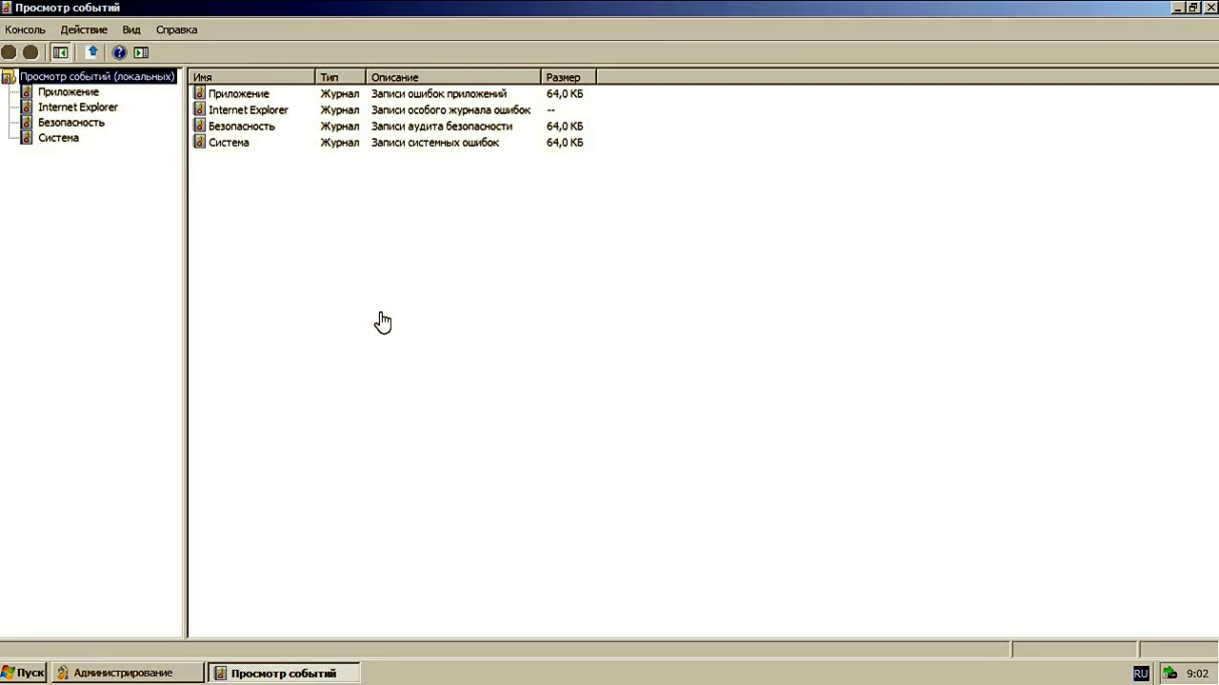
# - Browse the Приложение, Internet Explorer, Безопасность and Система logs, then close Event Viewer
pyautogui.click(76, 93)
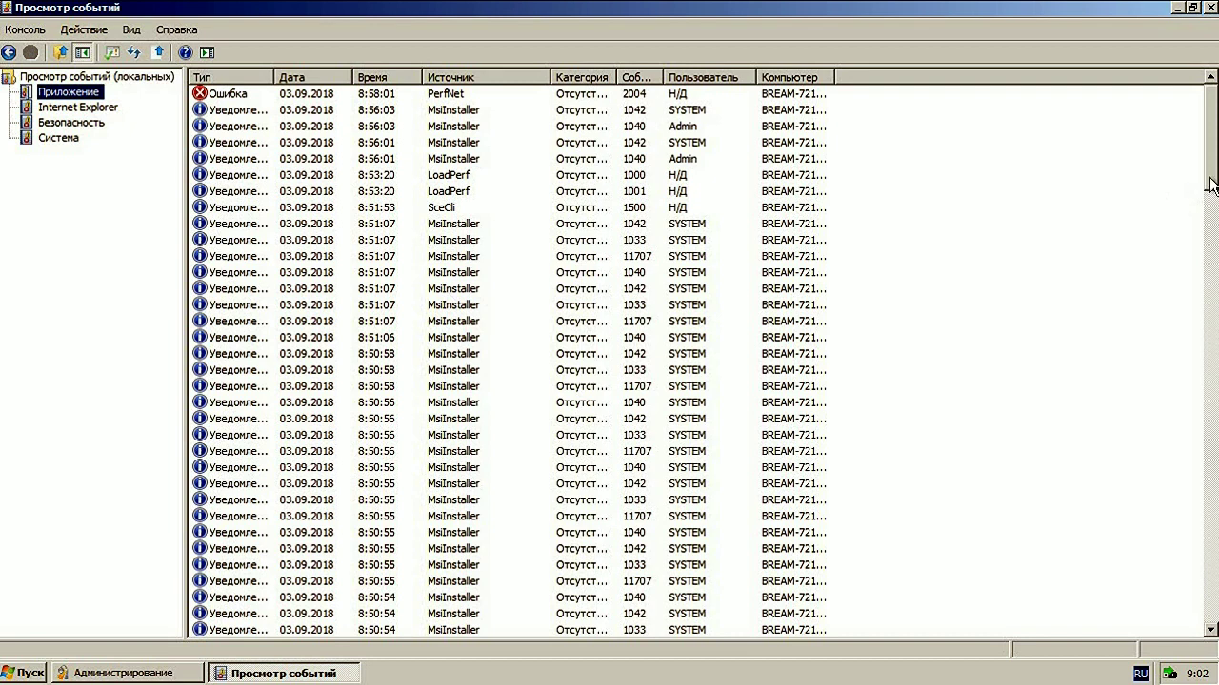
pyautogui.moveTo(1210, 191); pyautogui.dragTo(1210, 617)
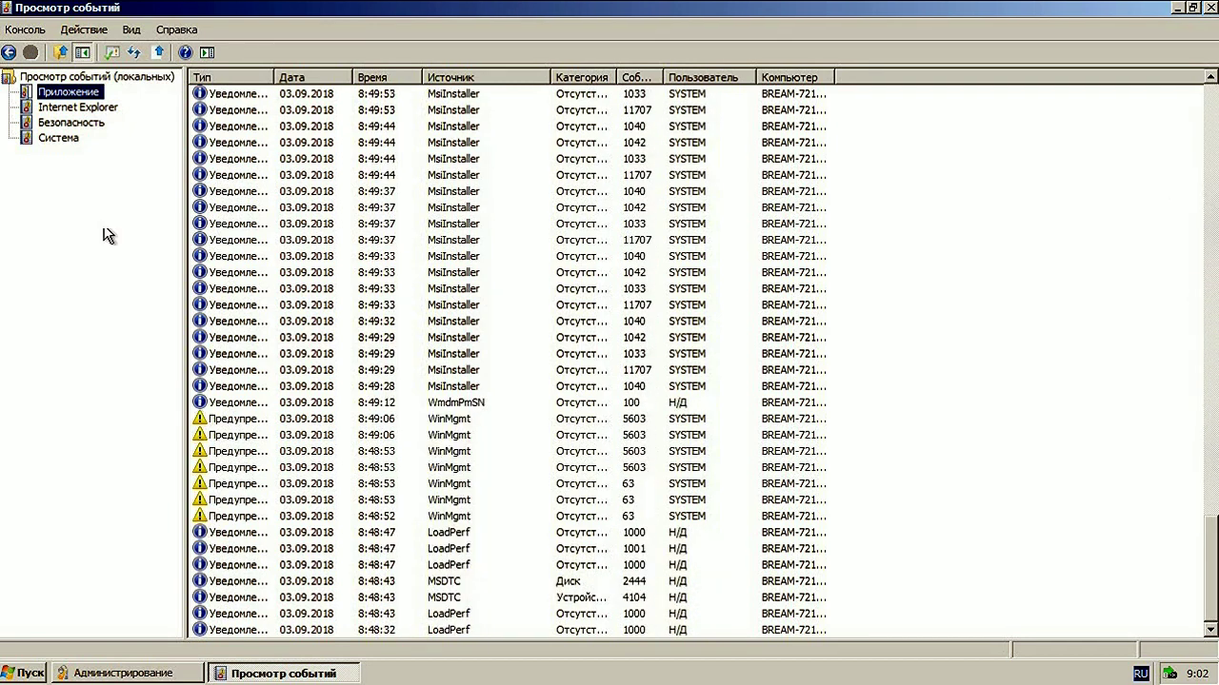
pyautogui.click(76, 107)
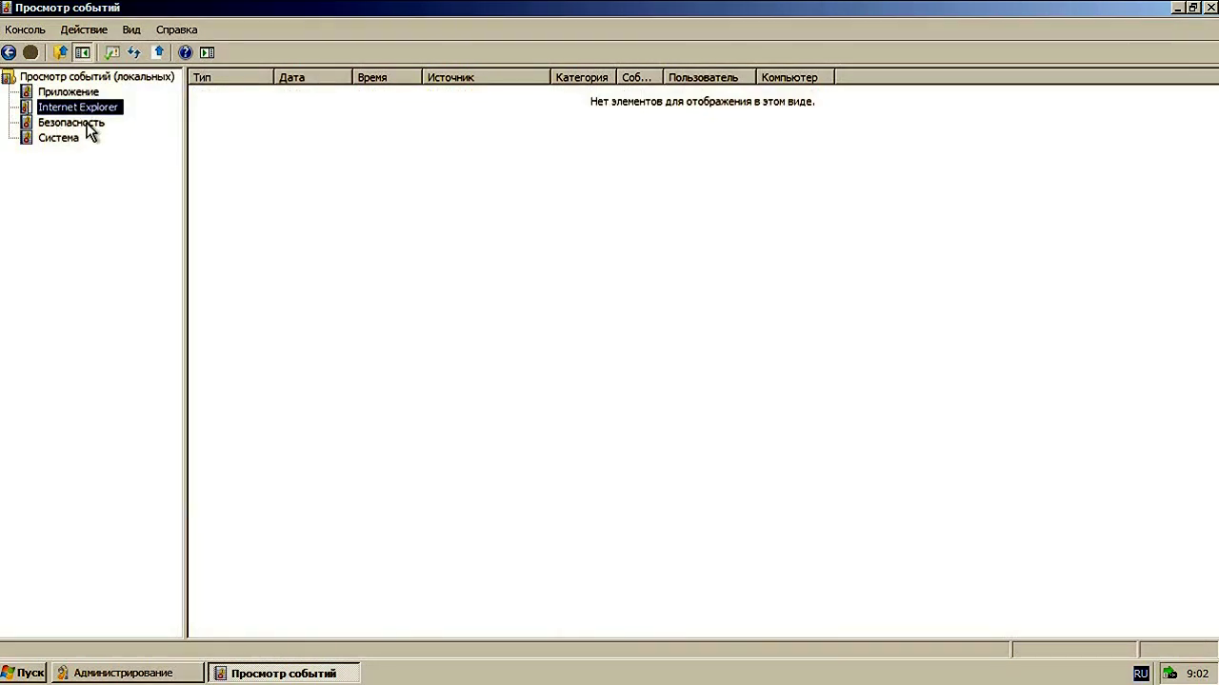
pyautogui.click(84, 123)
pyautogui.click(61, 139)
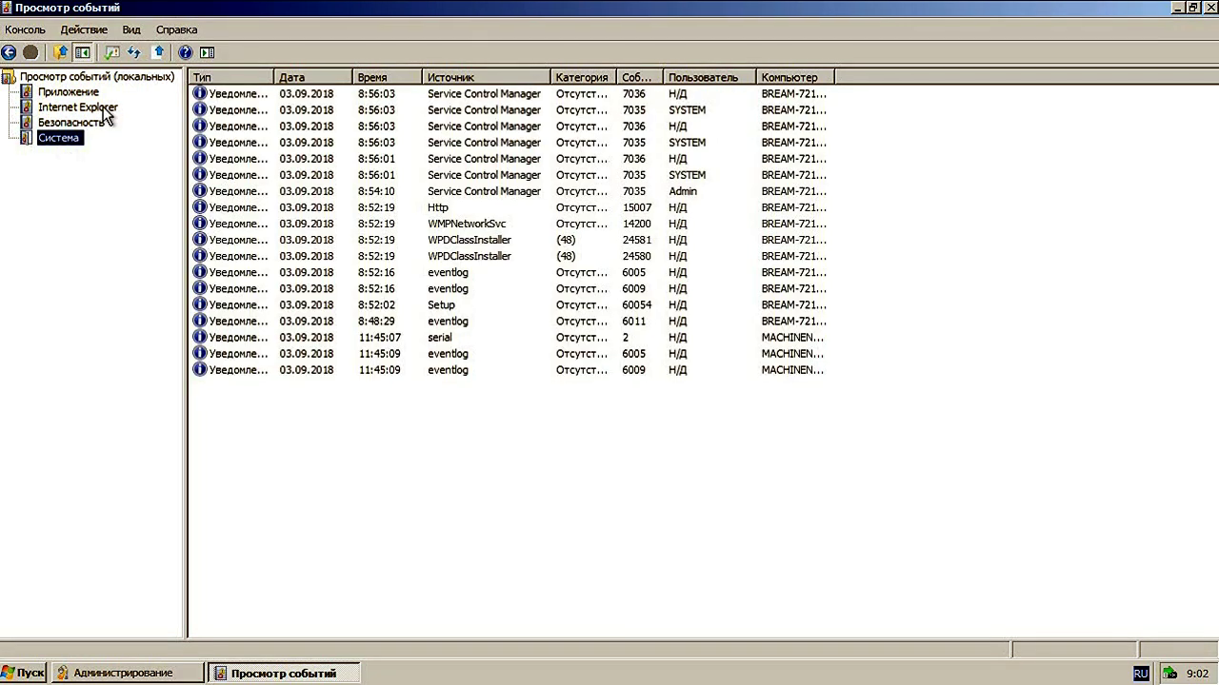
pyautogui.click(1210, 7)
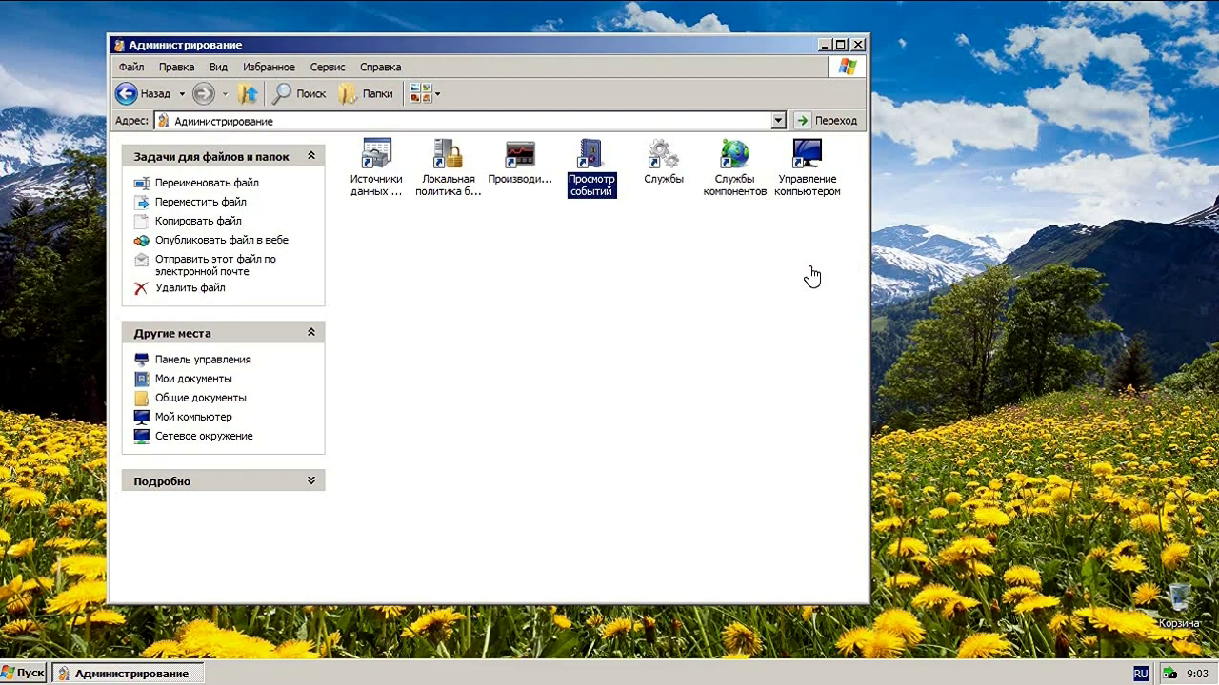
# - Close Администрирование, launch Dexpot from Start, and switch to the third virtual desktop
pyautogui.click(858, 44)
pyautogui.click(24, 673)
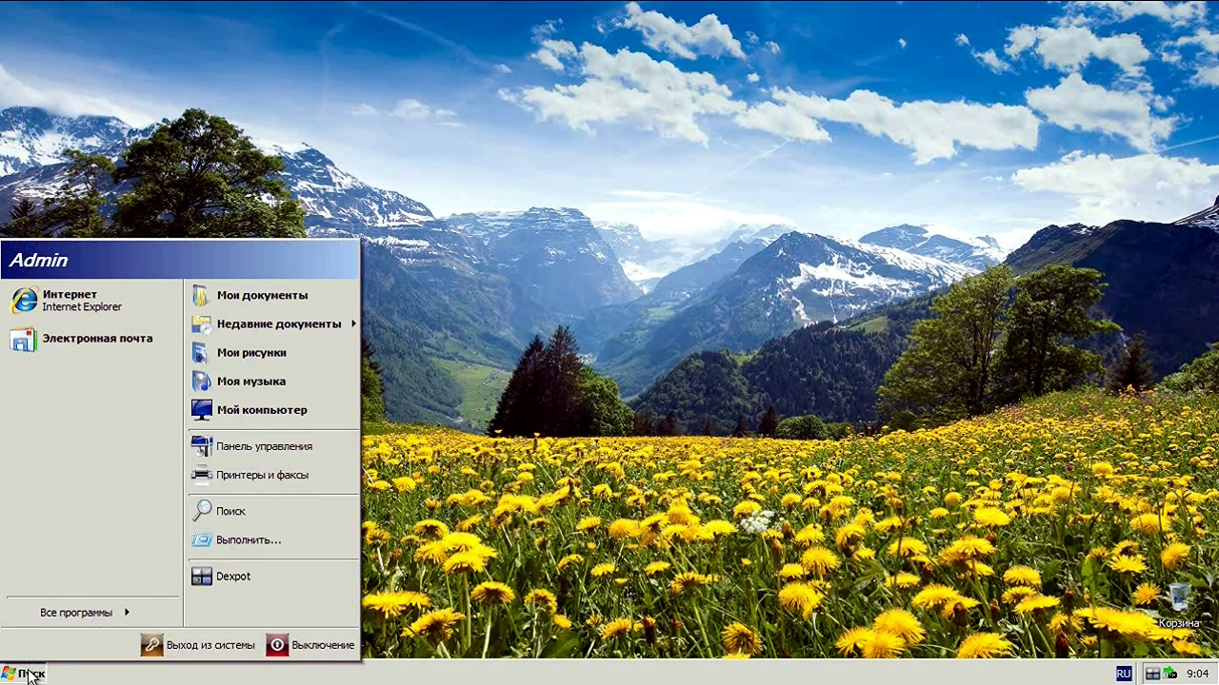
pyautogui.click(218, 587)
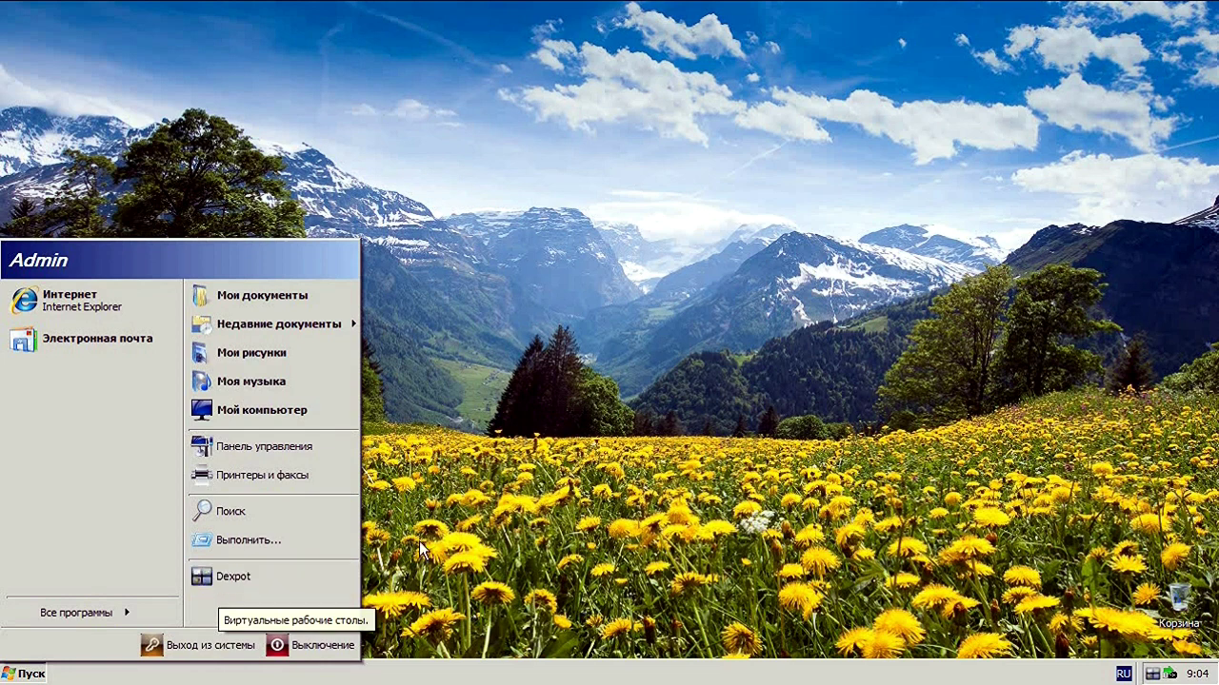
pyautogui.rightClick(1154, 678)
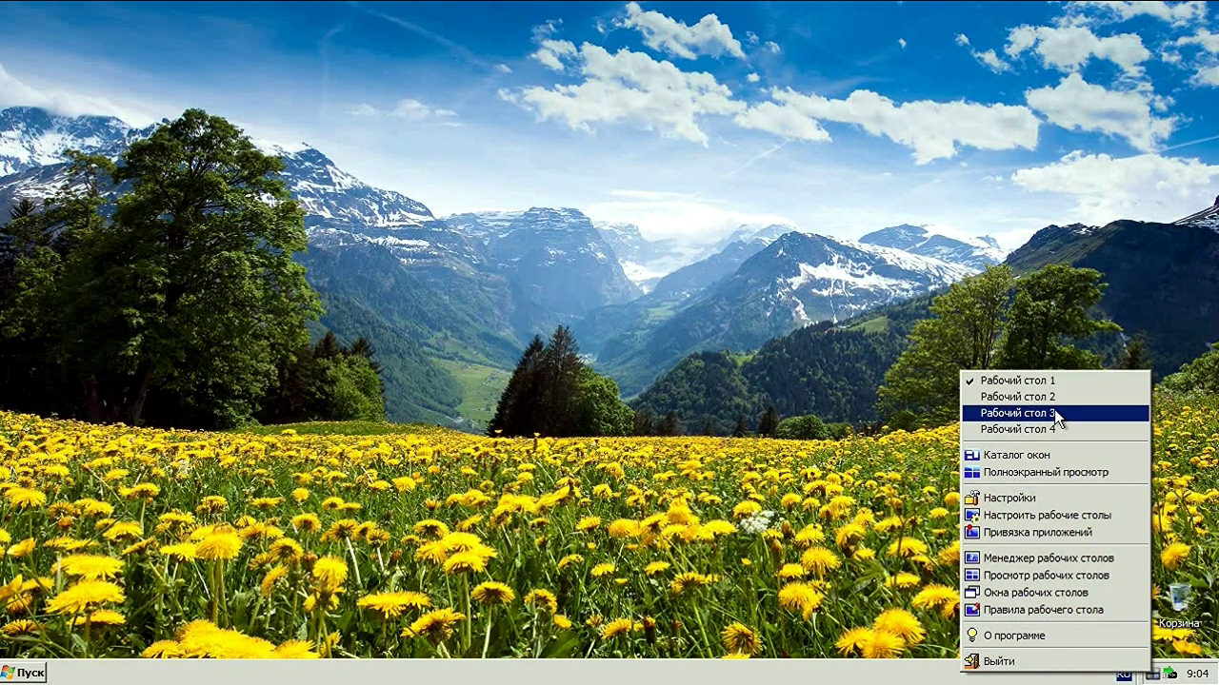
pyautogui.click(1049, 402)
# - Open My Computer, switch to the empty desktop 1, then back to its desktop
pyautogui.click(22, 672)
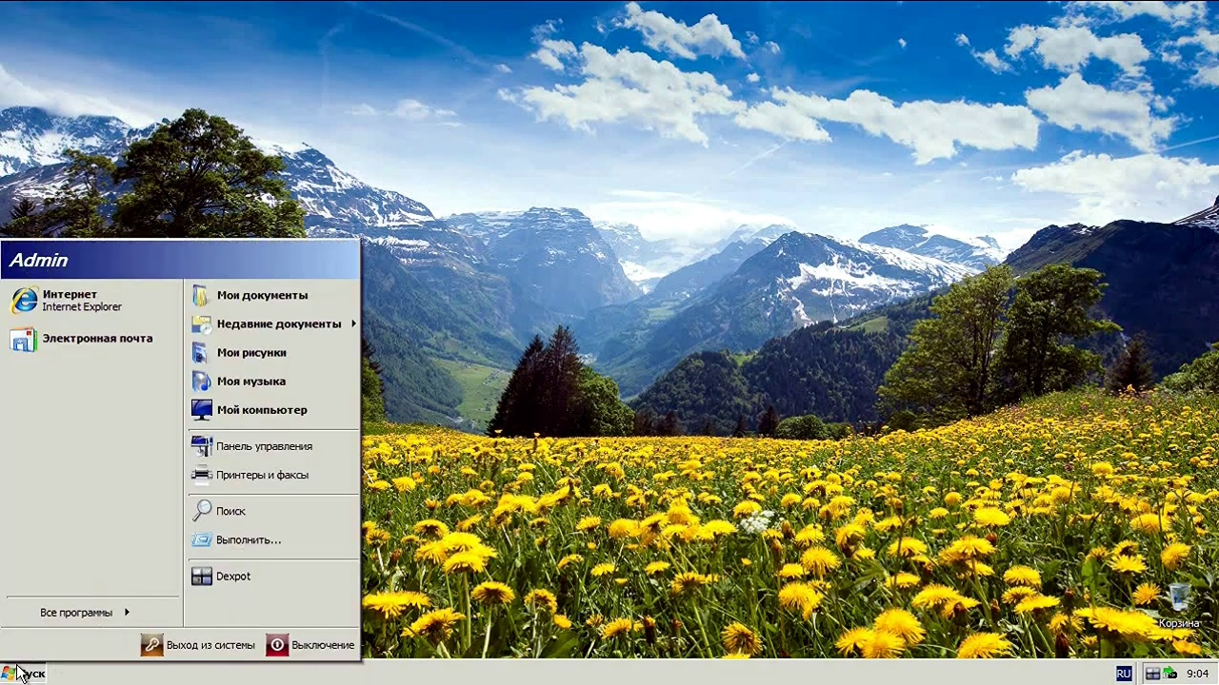
pyautogui.click(218, 414)
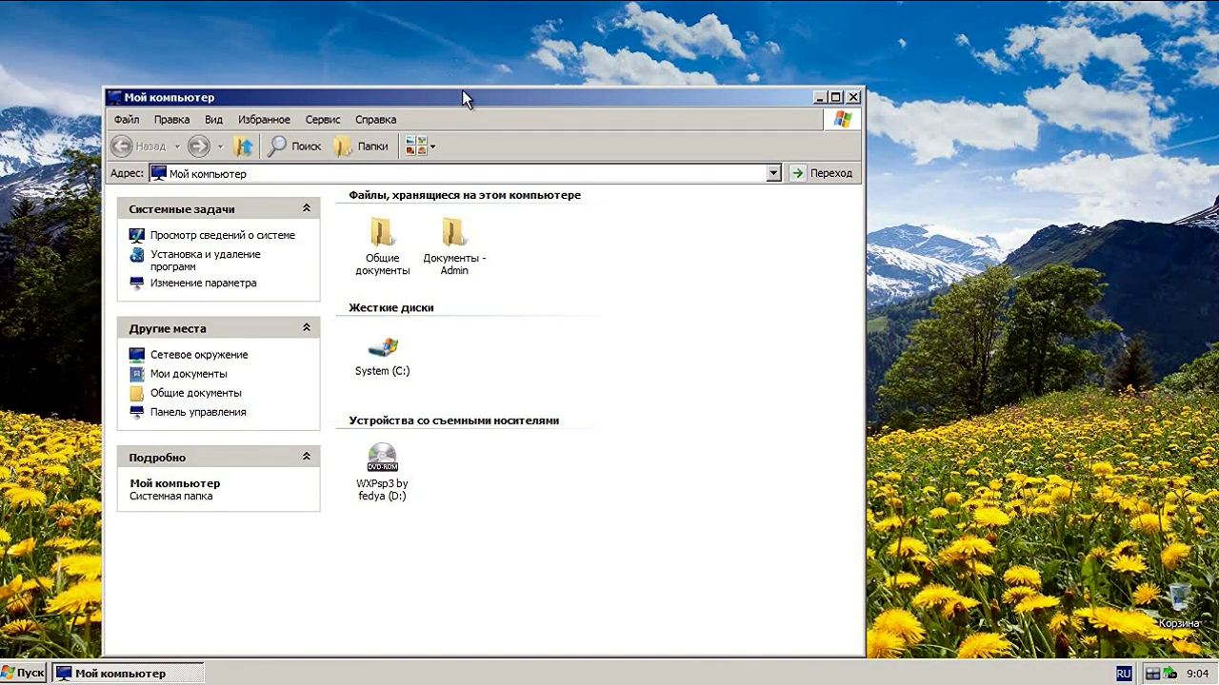
pyautogui.moveTo(462, 93); pyautogui.dragTo(537, 39)
pyautogui.rightClick(1154, 677)
pyautogui.click(1051, 379)
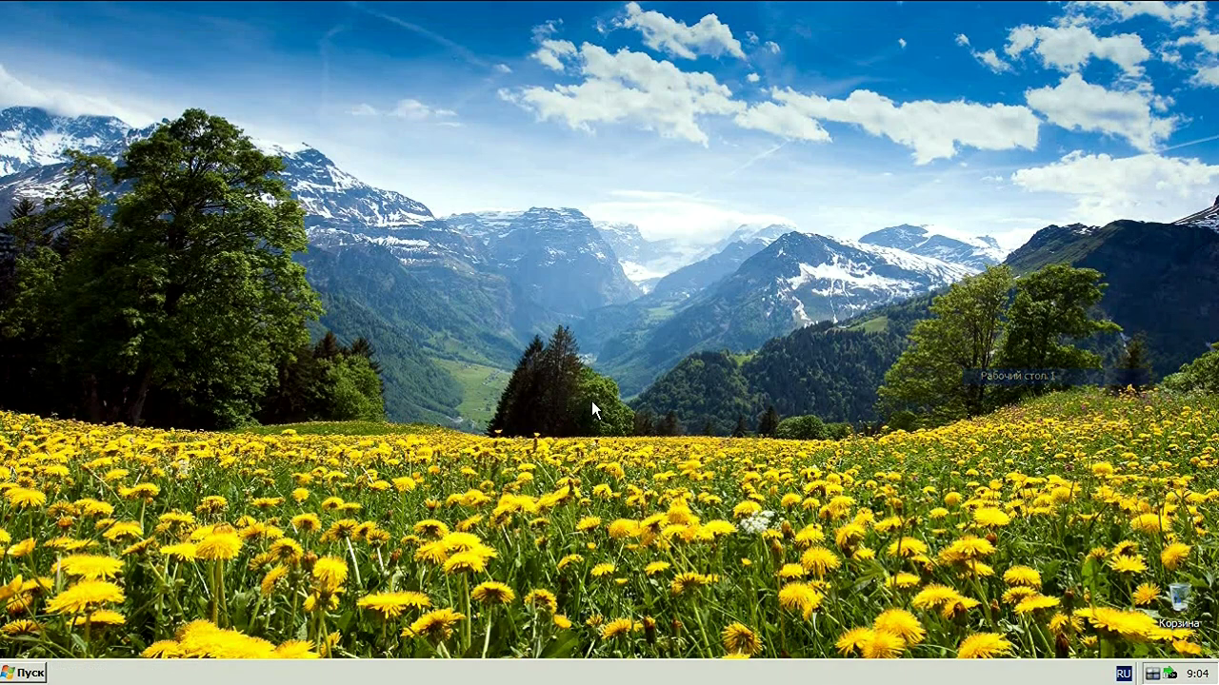
pyautogui.rightClick(1154, 676)
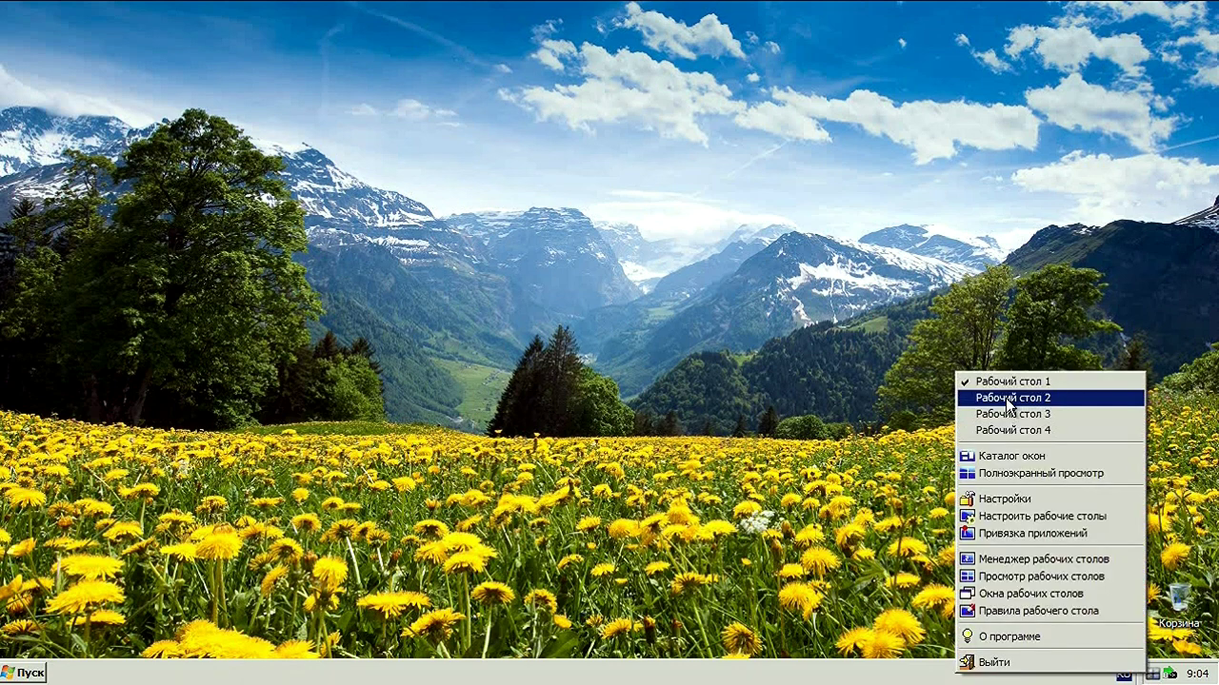
pyautogui.click(985, 397)
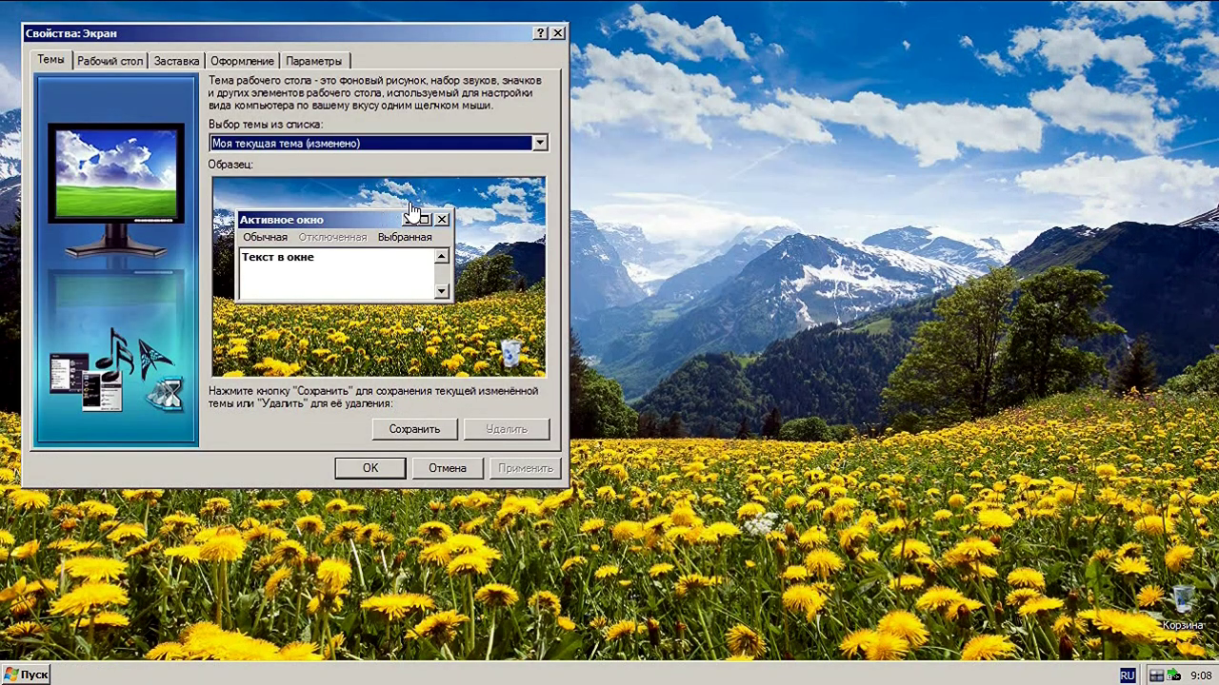
# - Apply the abs1 theme, then the abs2 theme
pyautogui.click(539, 143)
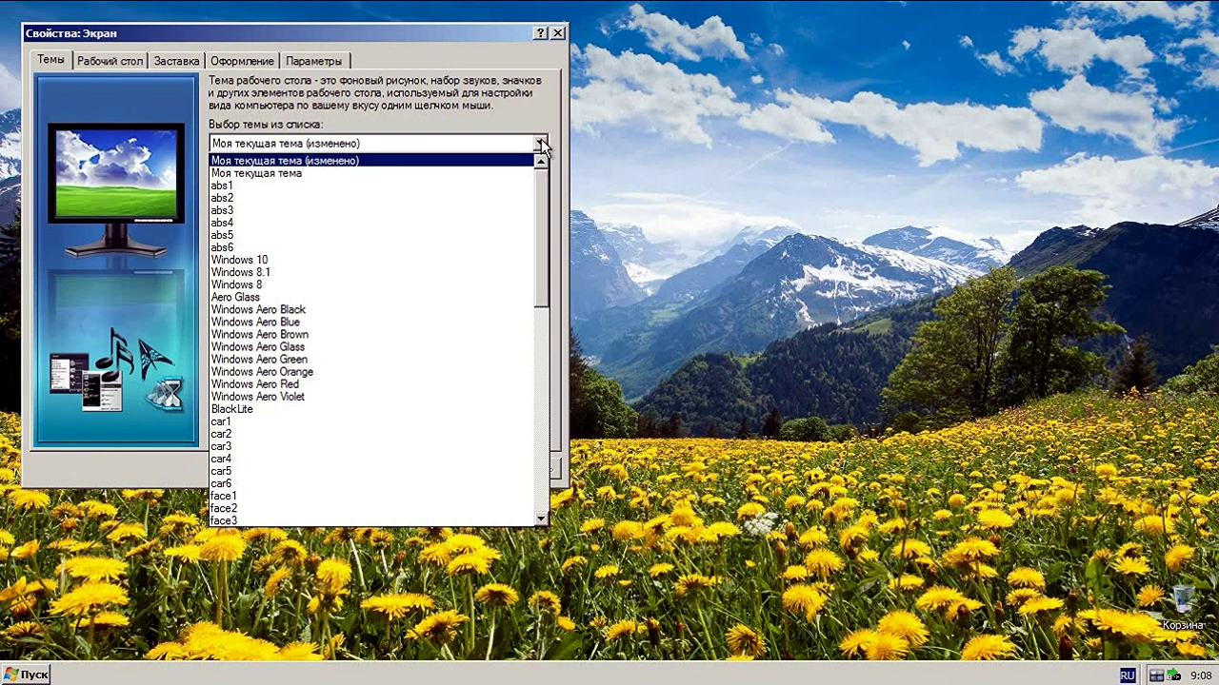
pyautogui.click(333, 185)
pyautogui.click(524, 469)
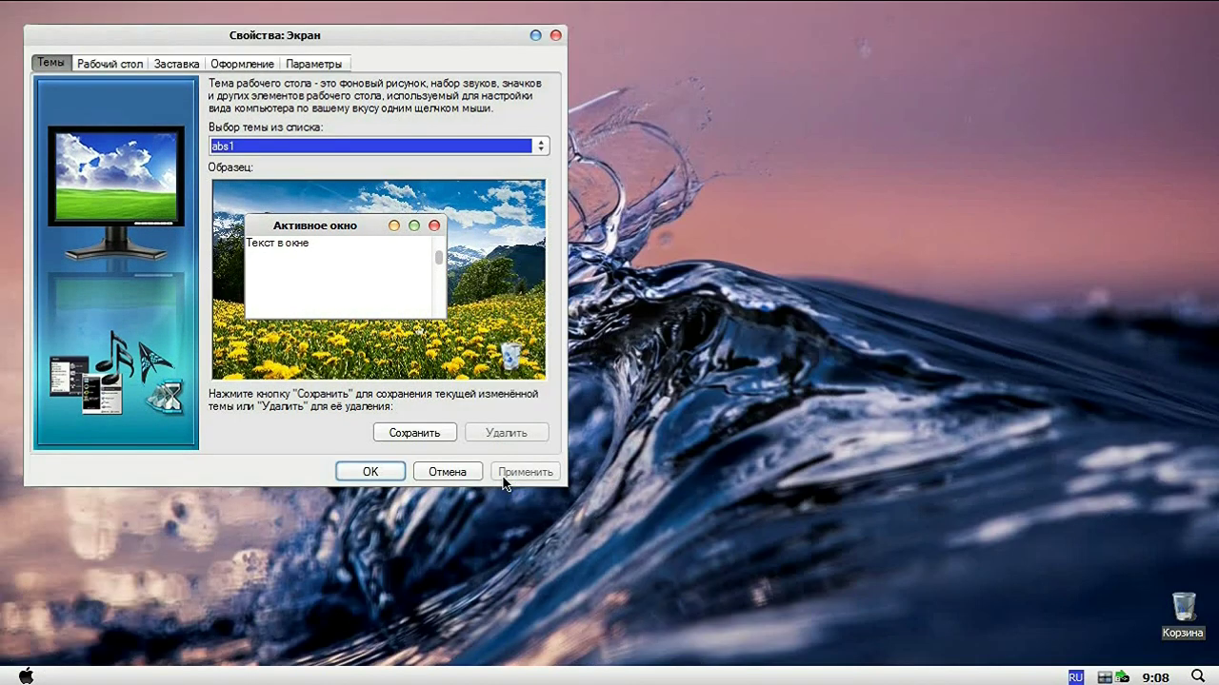
pyautogui.click(539, 146)
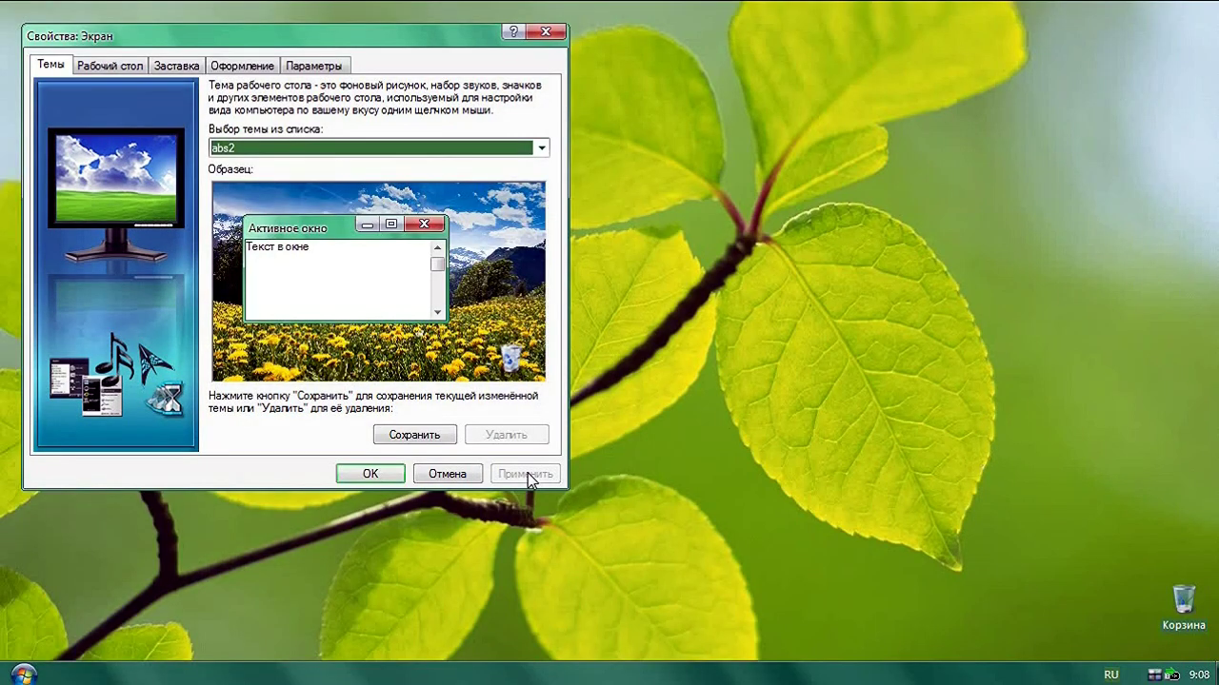
pyautogui.moveTo(303, 36); pyautogui.dragTo(514, 111)
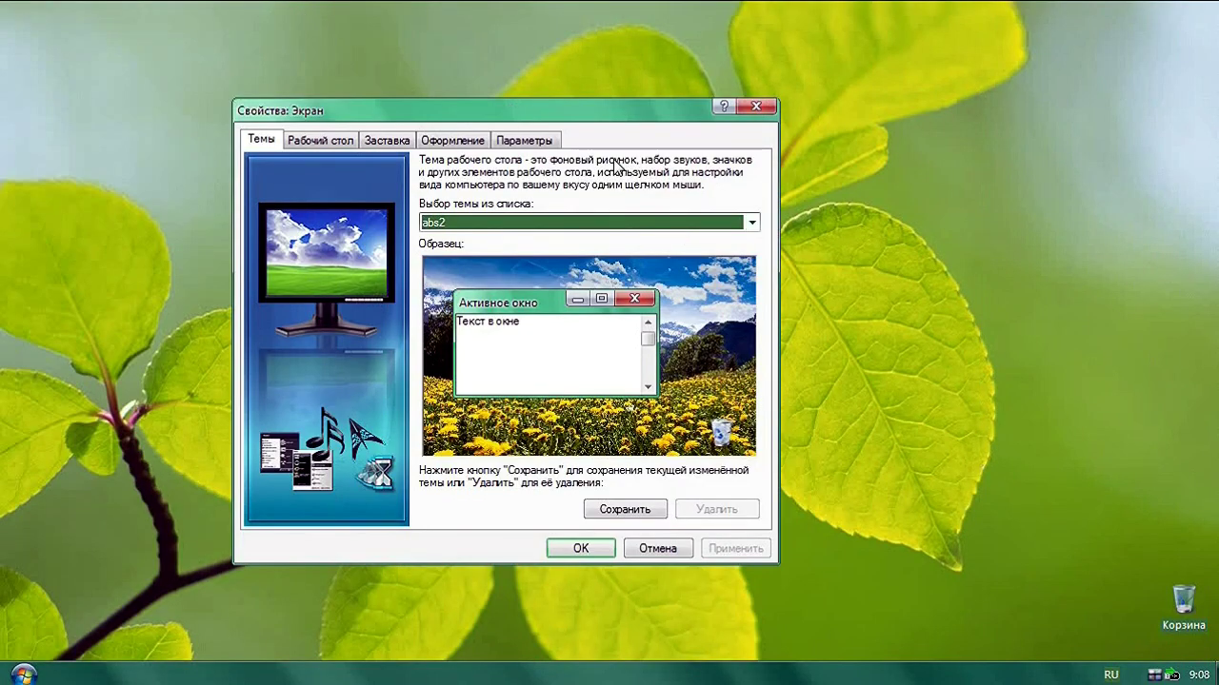
# - Apply the Windows 10 and Windows Aero Glass themes, then GIOVS
pyautogui.click(526, 221)
pyautogui.click(557, 303)
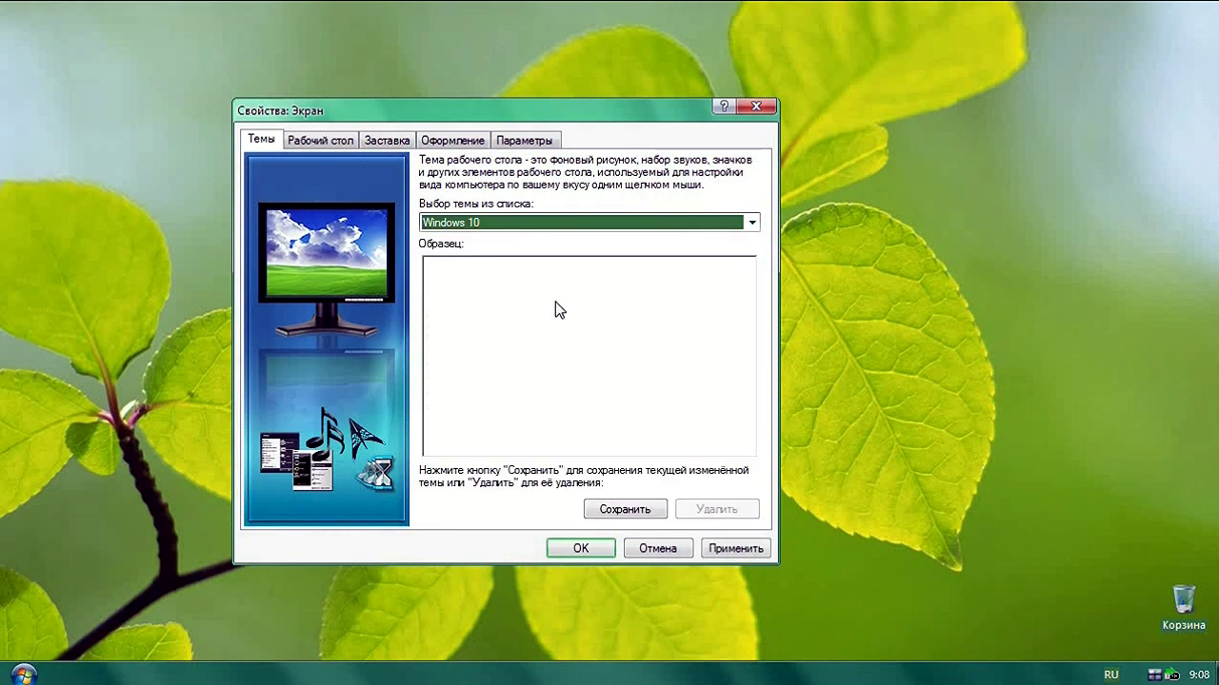
pyautogui.click(719, 548)
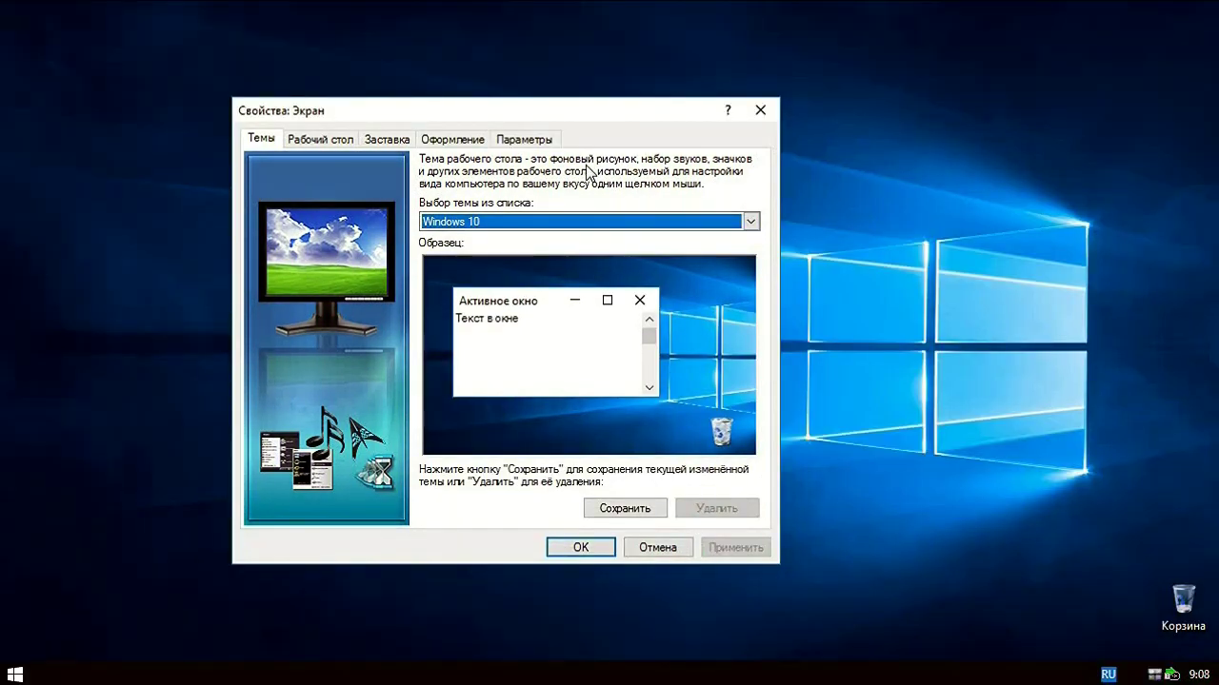
pyautogui.click(608, 221)
pyautogui.click(502, 325)
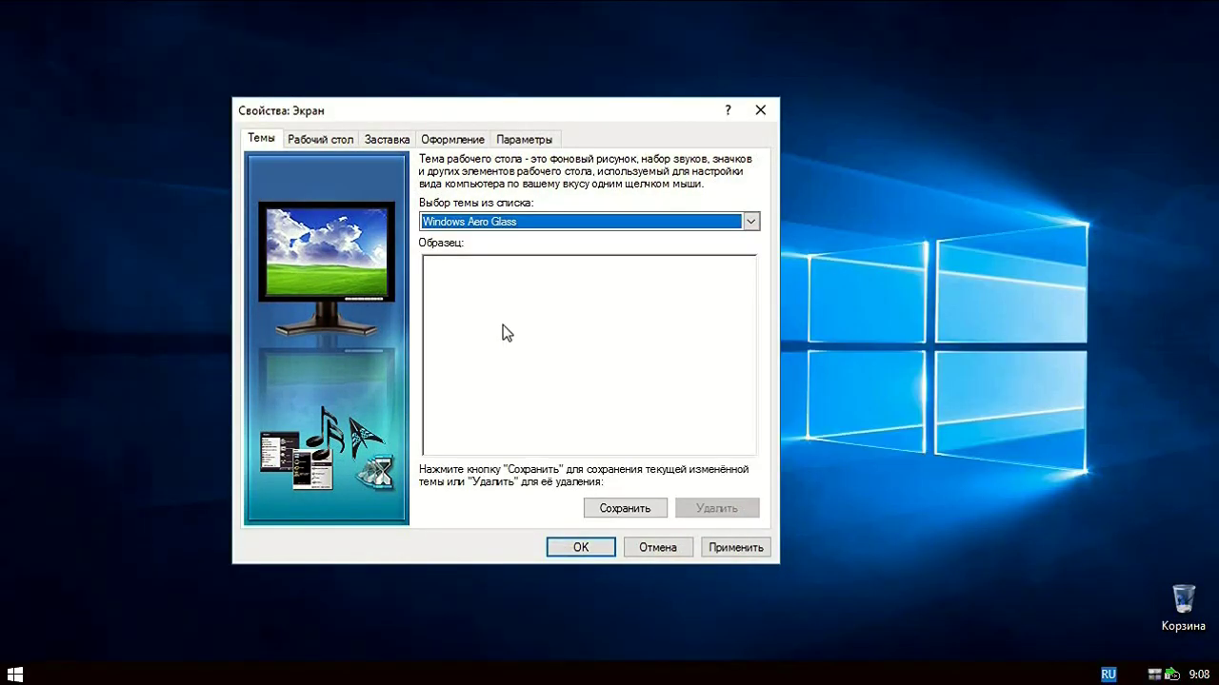
pyautogui.click(721, 549)
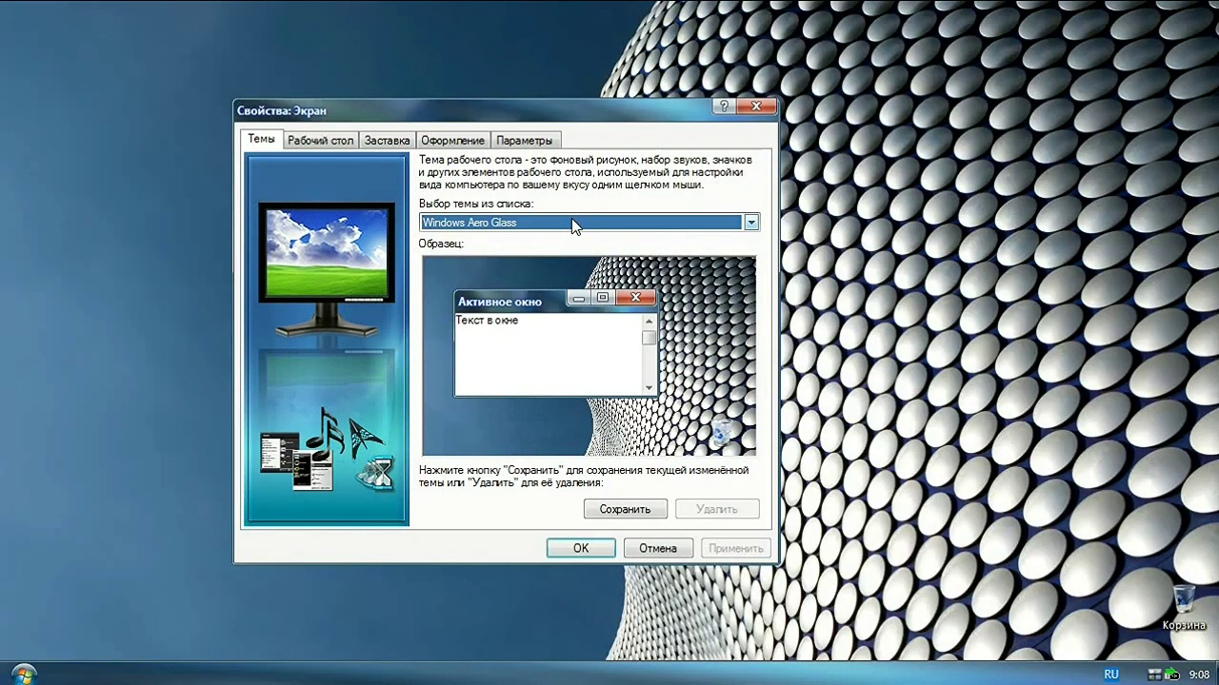
pyautogui.click(572, 220)
pyautogui.click(437, 464)
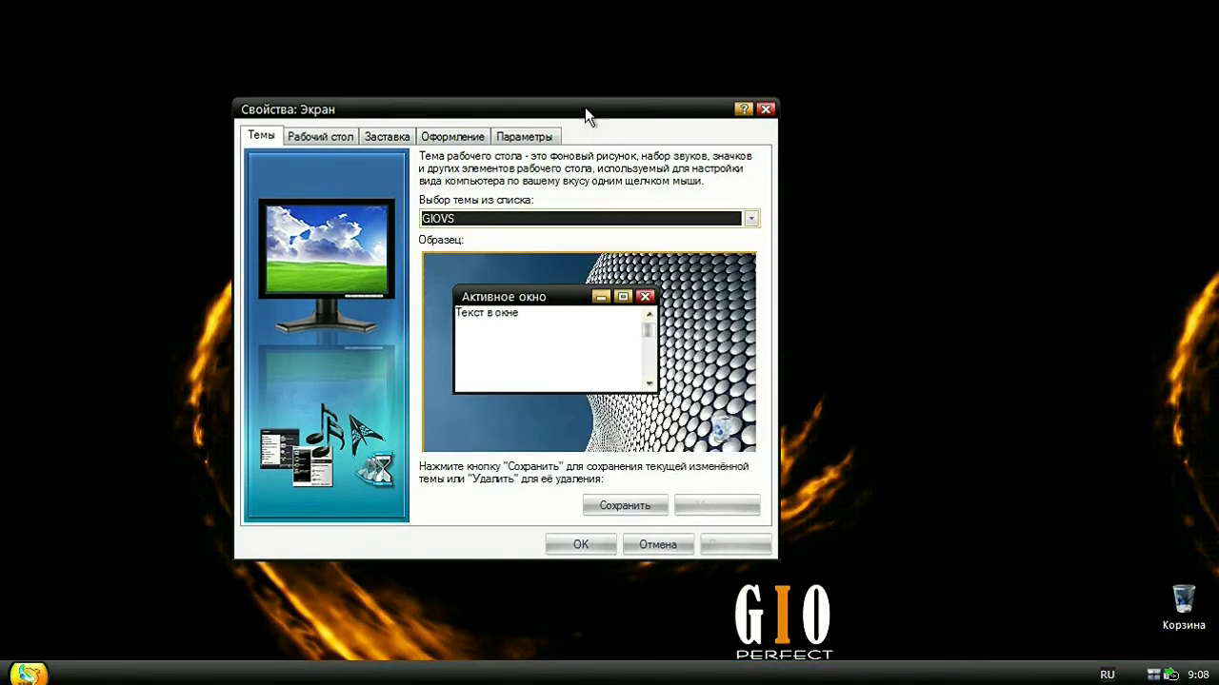
# - Apply the Mac OS X Snow Leopard theme, then Mac OS X Tiger
pyautogui.moveTo(584, 106); pyautogui.dragTo(778, 56)
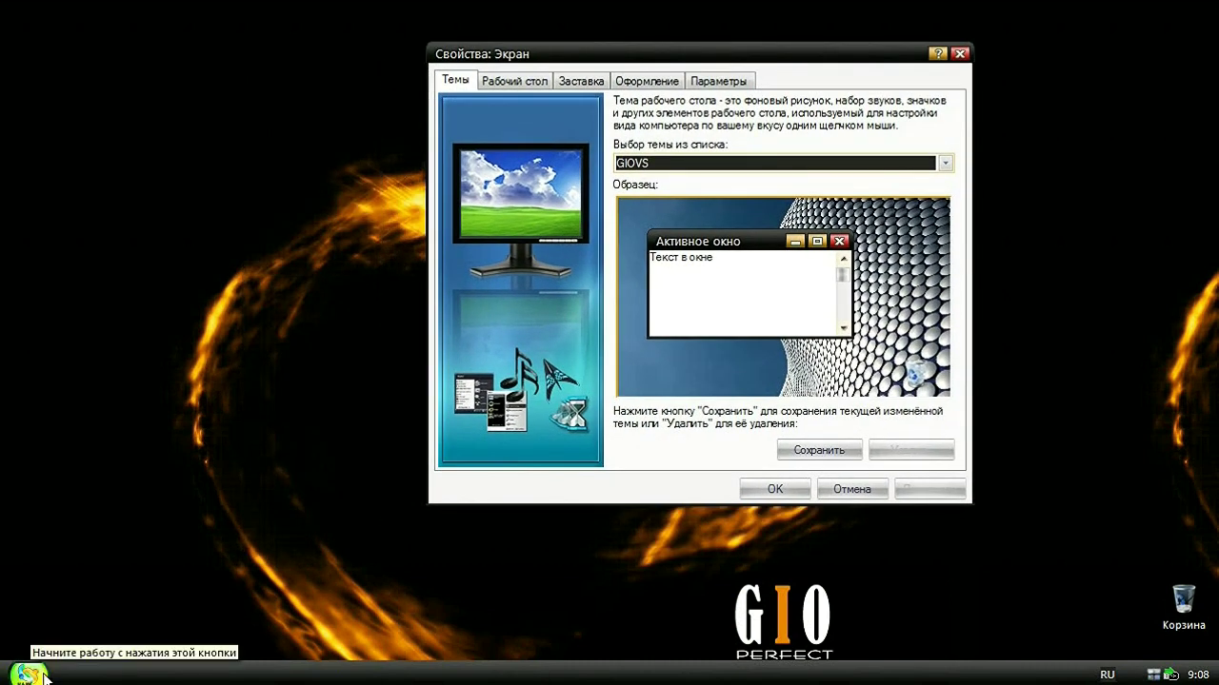
pyautogui.click(945, 163)
pyautogui.press('Return')
pyautogui.click(912, 491)
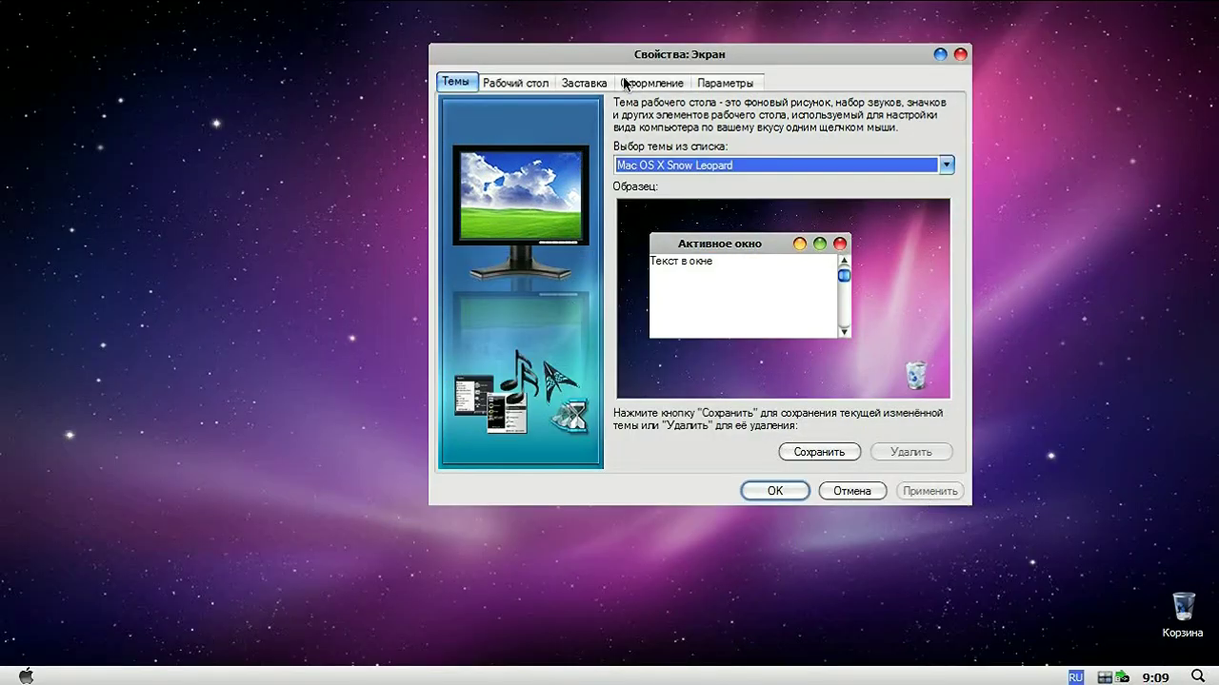
pyautogui.moveTo(677, 58); pyautogui.dragTo(495, 73)
pyautogui.click(640, 180)
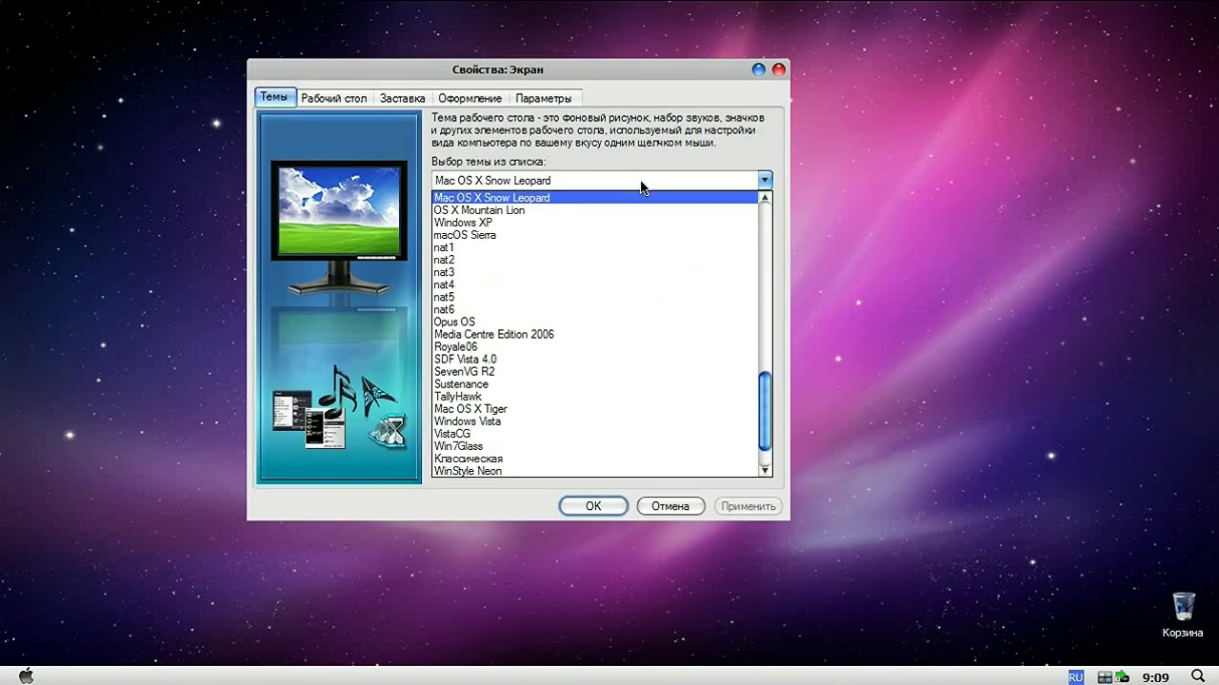
pyautogui.click(514, 410)
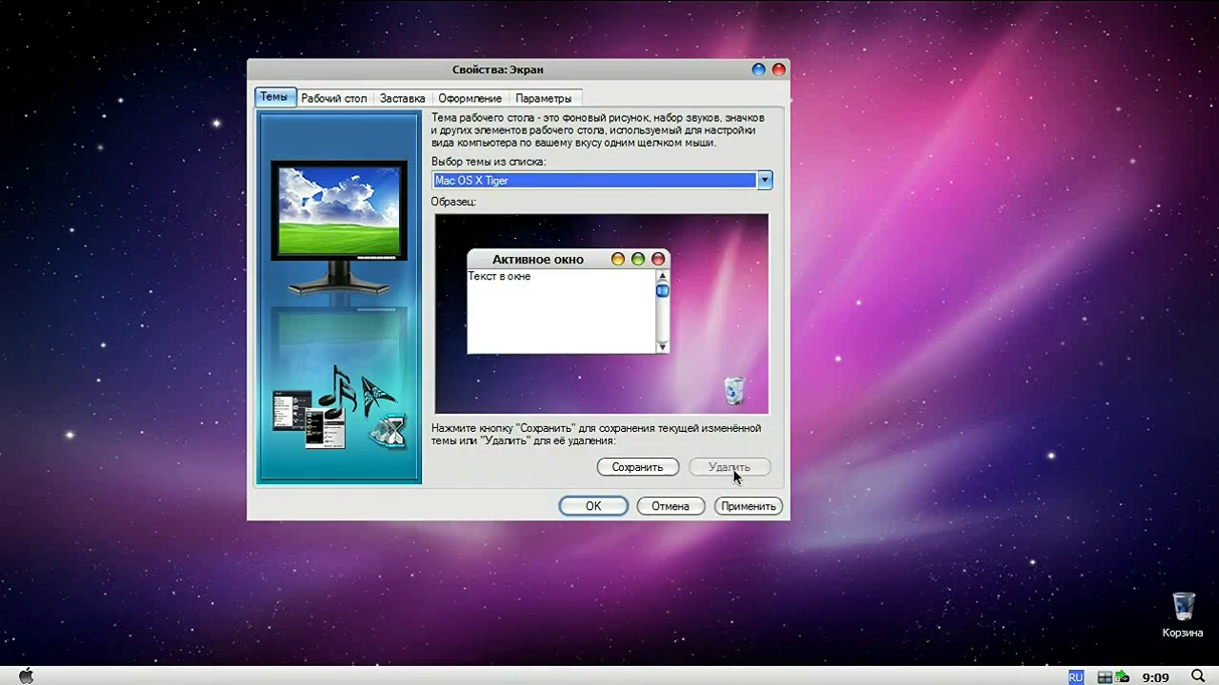
pyautogui.click(740, 507)
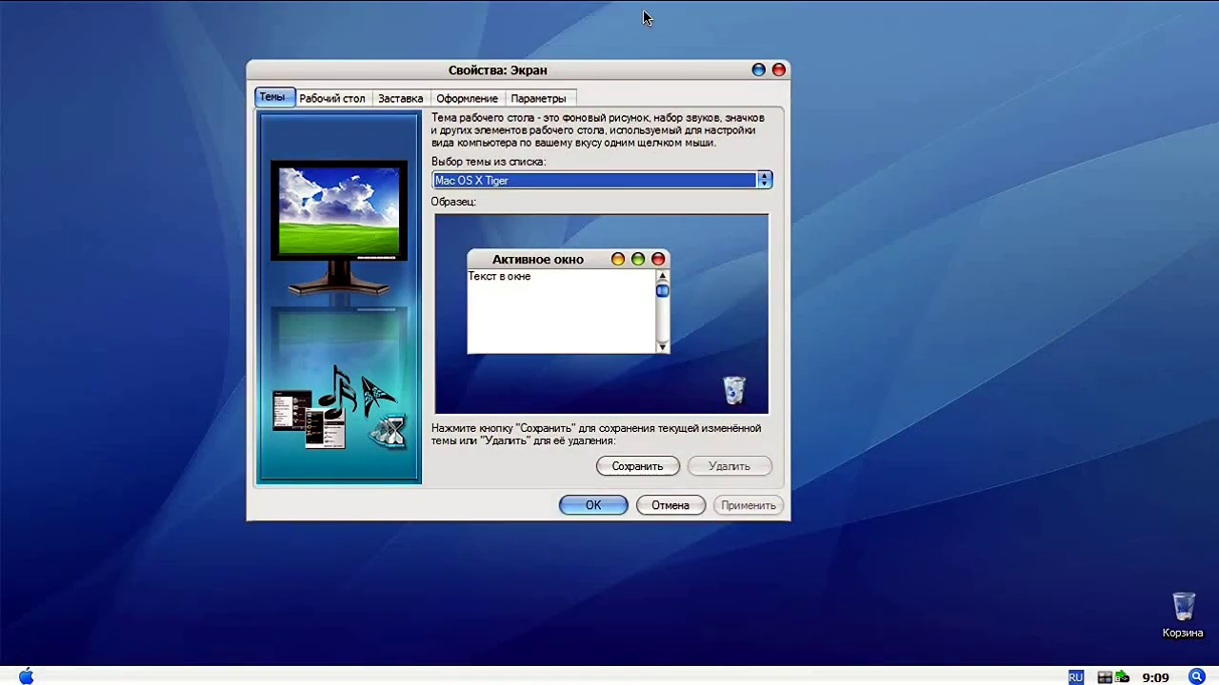
# - Try Windows Vista, apply Win7Glass, then apply the Sustenance theme
pyautogui.moveTo(629, 69); pyautogui.dragTo(755, 500)
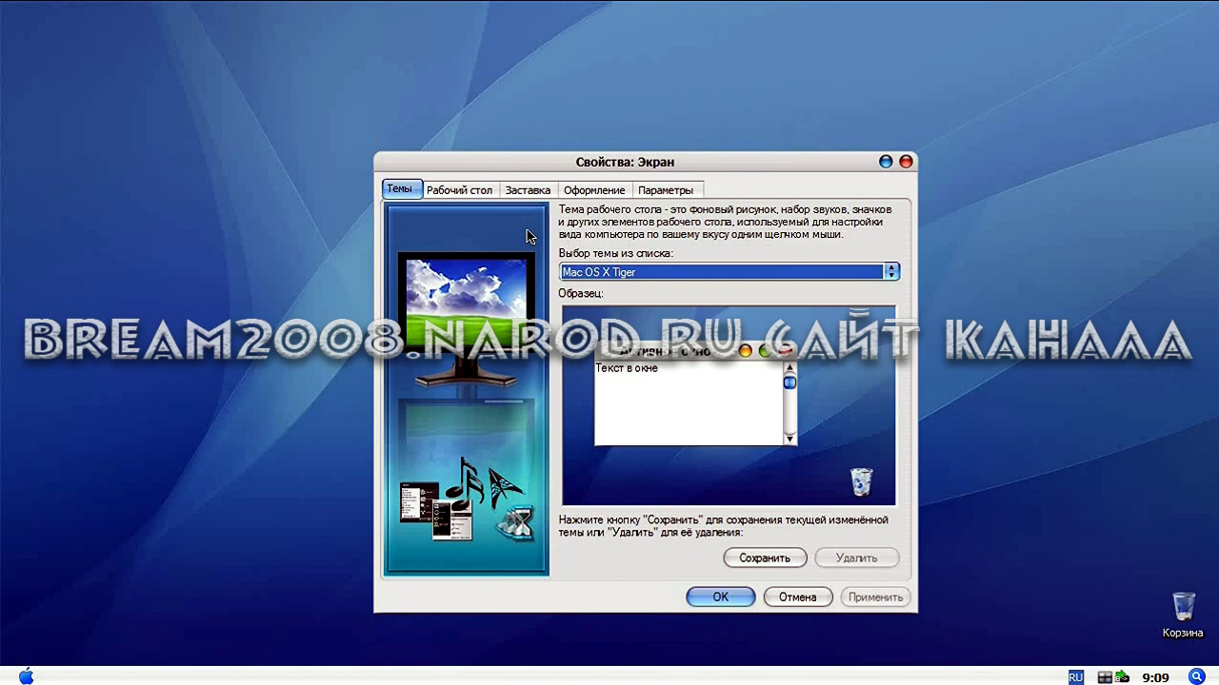
pyautogui.click(670, 277)
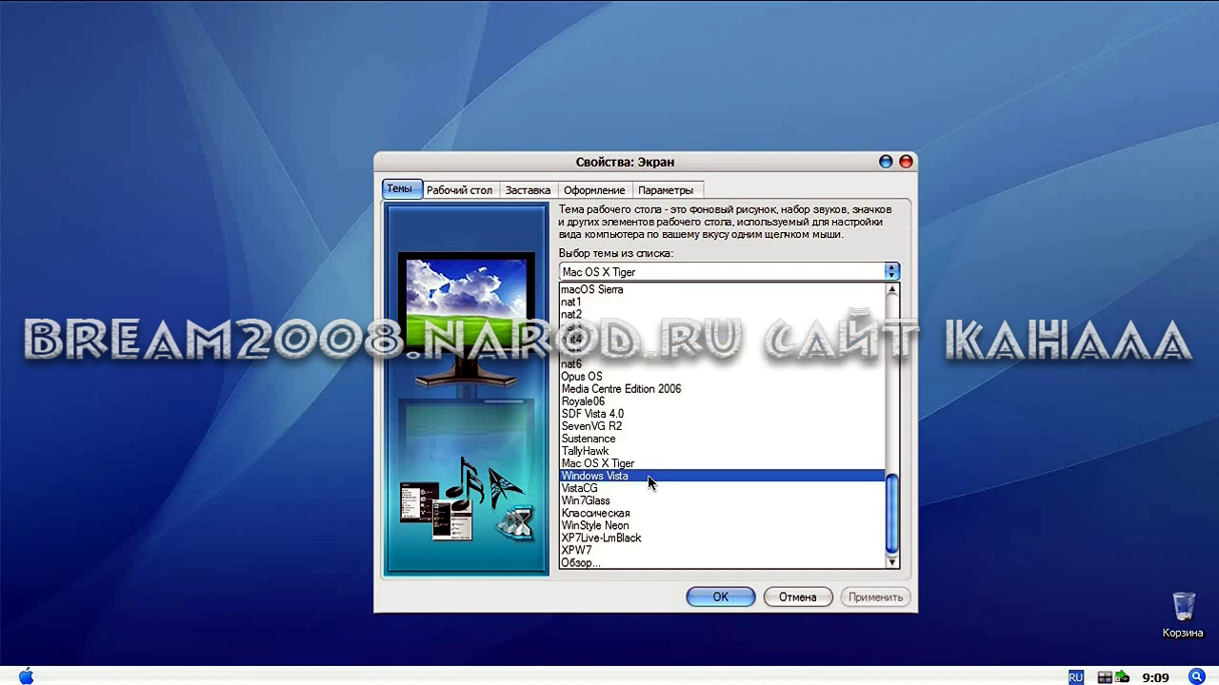
pyautogui.click(653, 476)
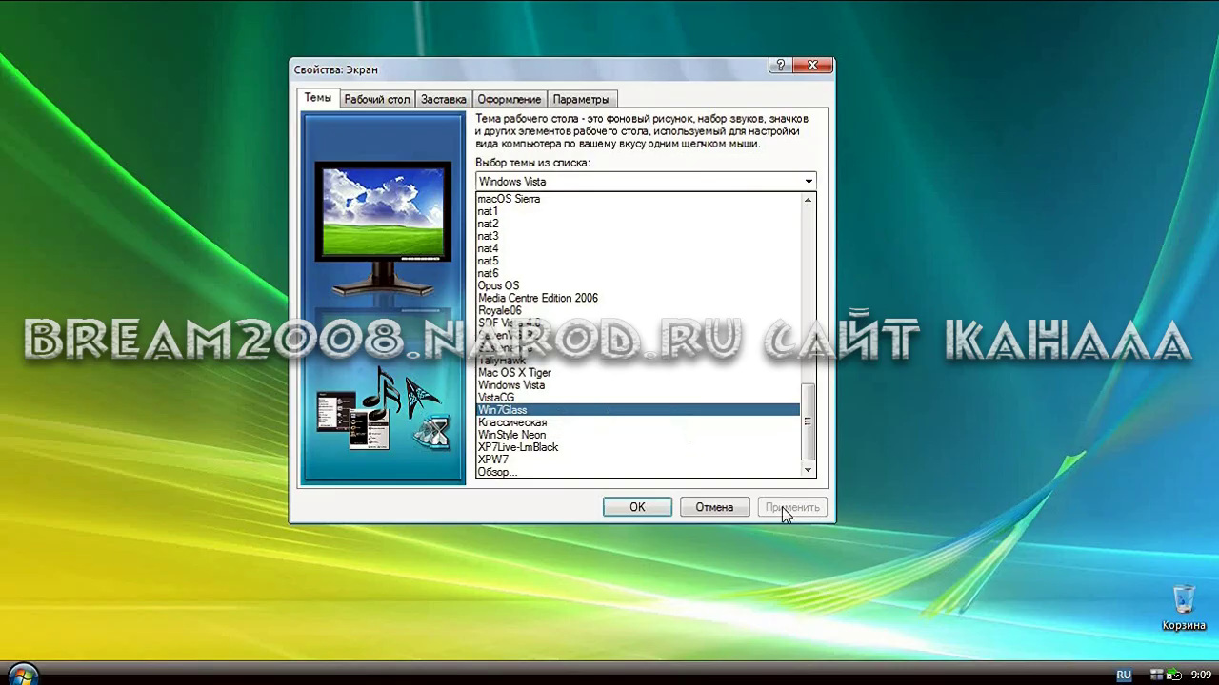
pyautogui.click(781, 506)
pyautogui.click(782, 507)
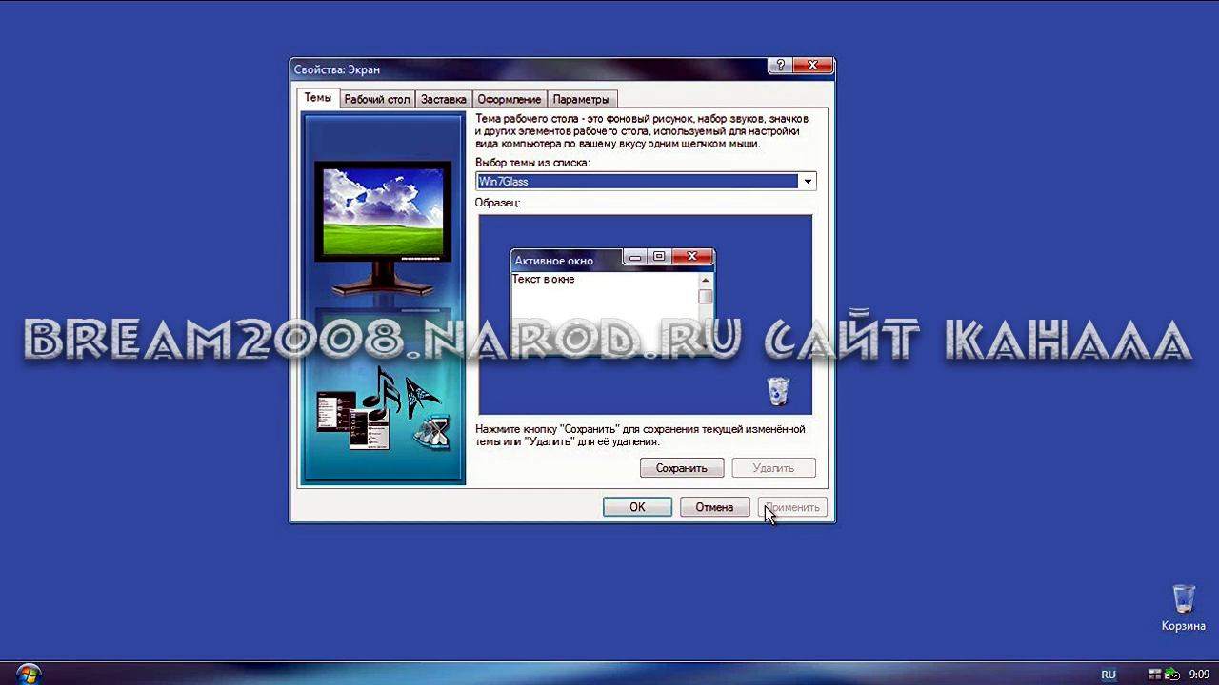
pyautogui.click(576, 179)
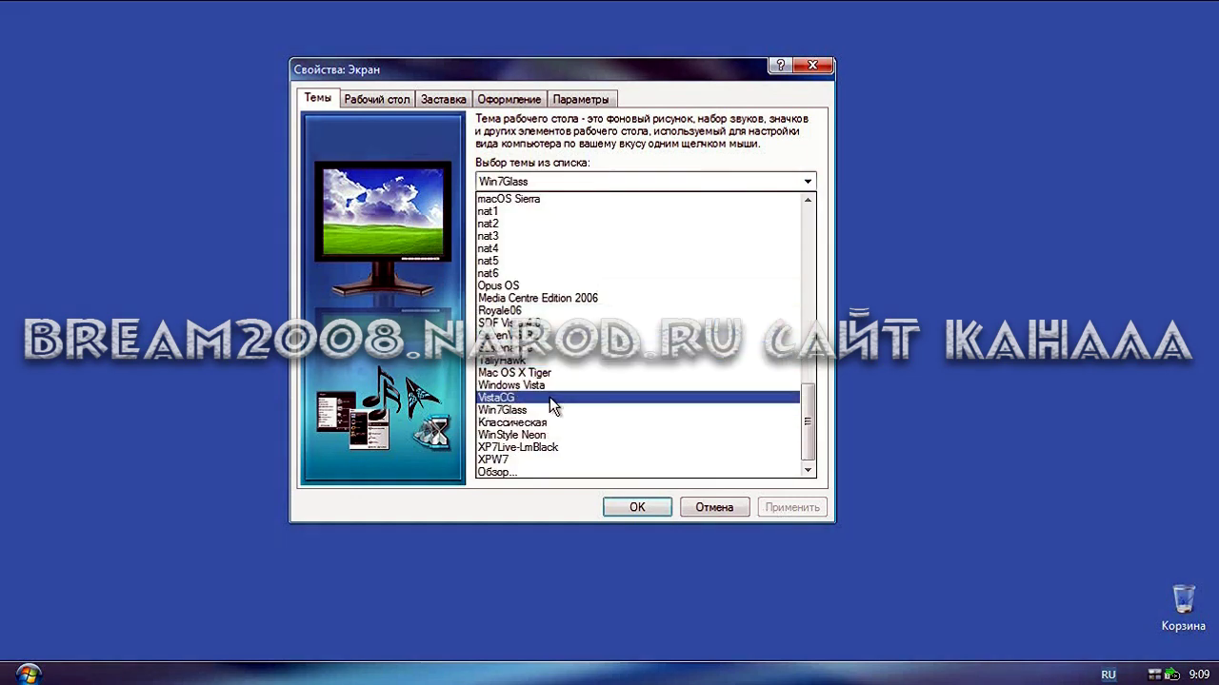
pyautogui.click(539, 351)
pyautogui.click(794, 509)
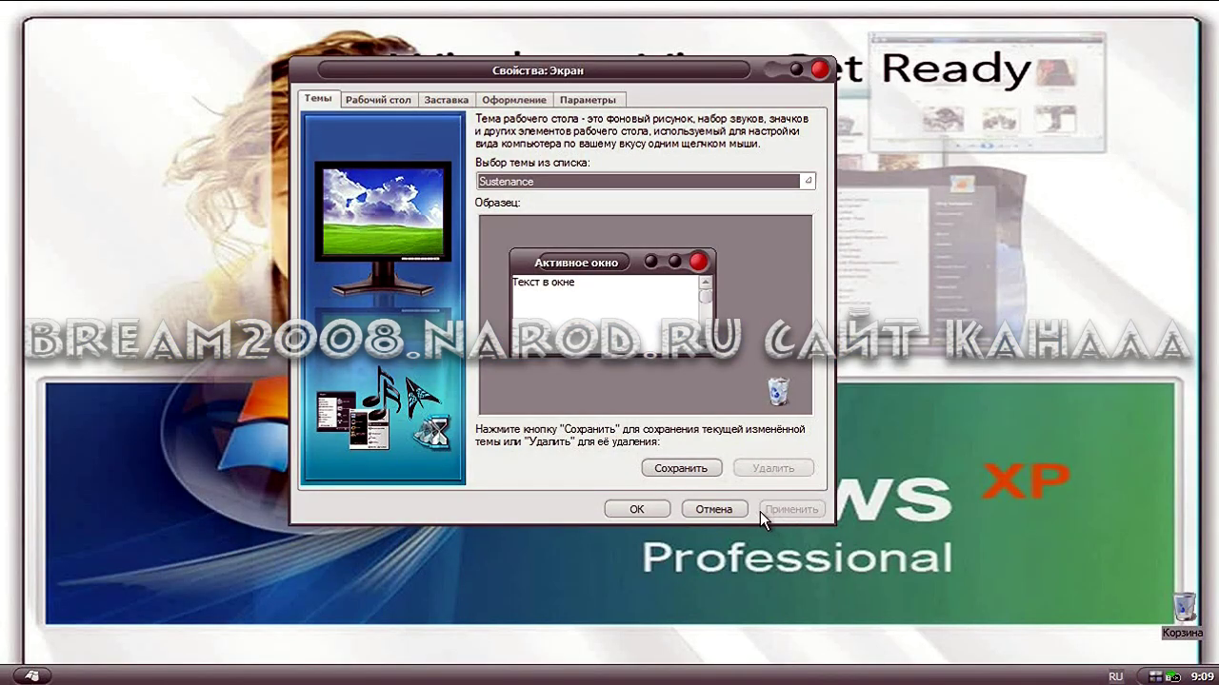
# - Move the Display Properties dialog aside to the right
pyautogui.moveTo(606, 71); pyautogui.dragTo(640, 216)
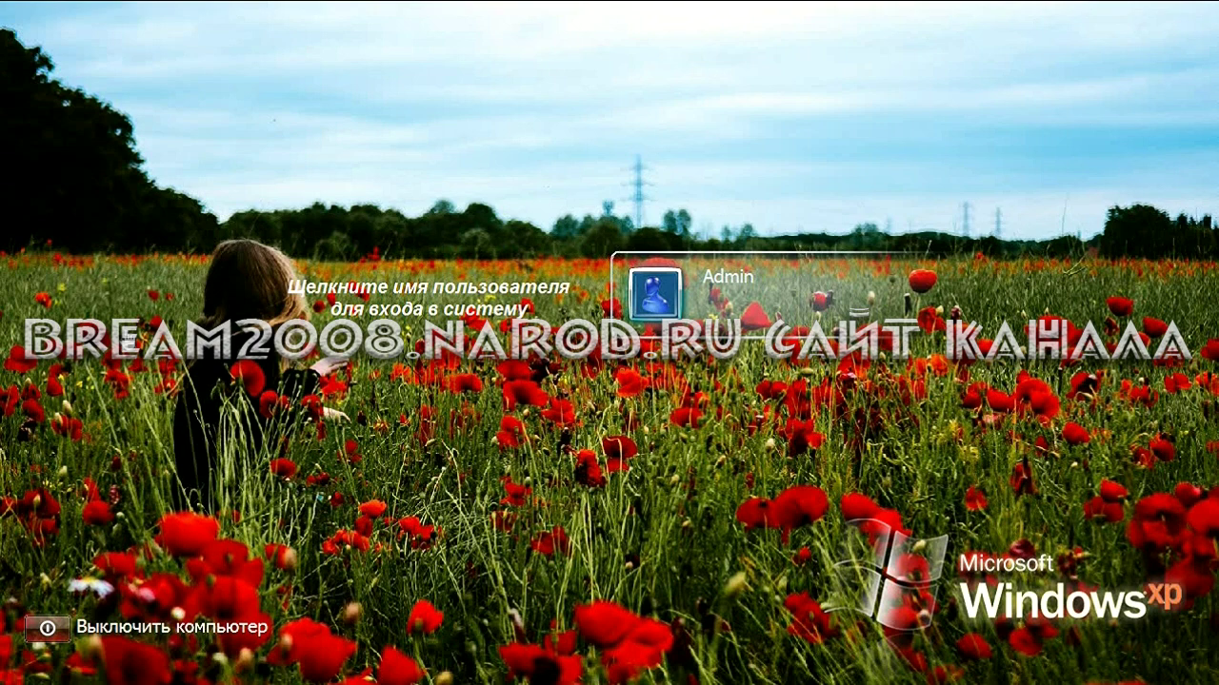
# - Log on by selecting the user account tile on the Welcome screen
pyautogui.click(705, 311)
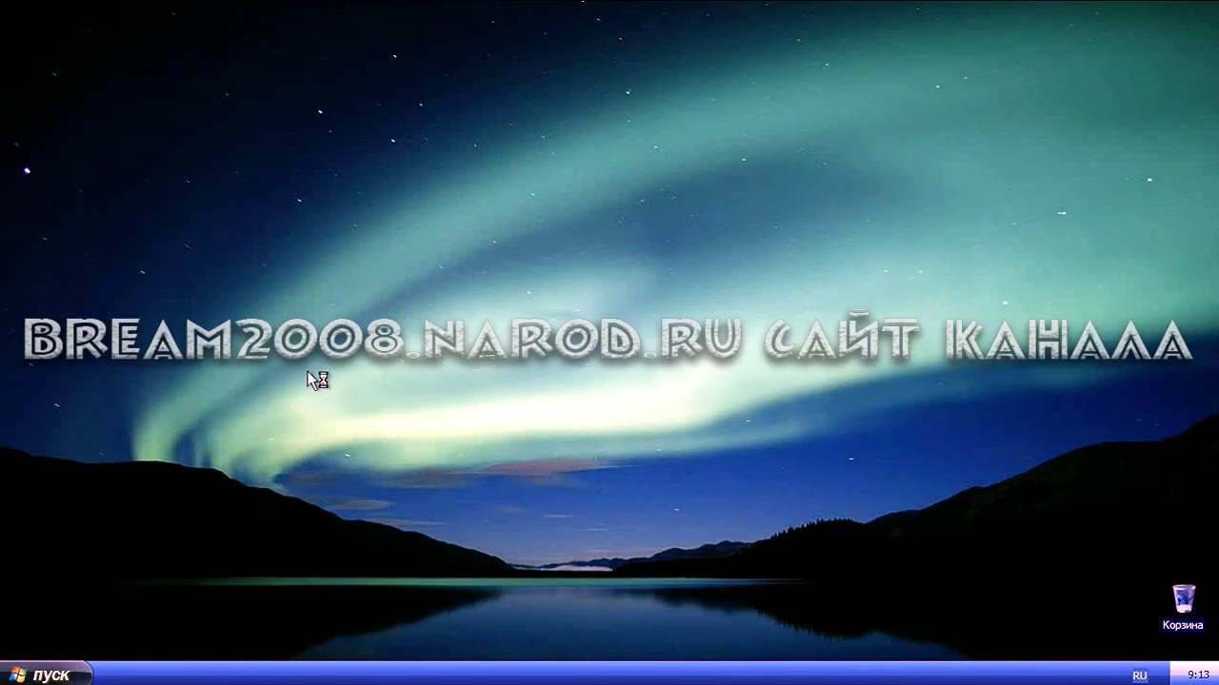